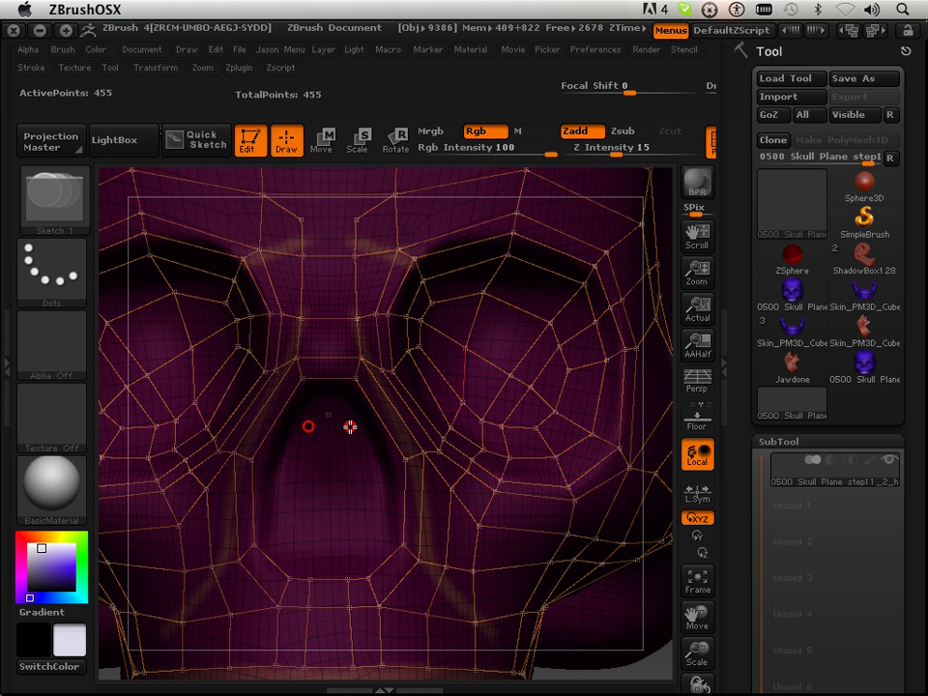
# Step: Branch new symmetric topology points inward from the bottom and top edges of the nasal opening
pyautogui.press('shift')
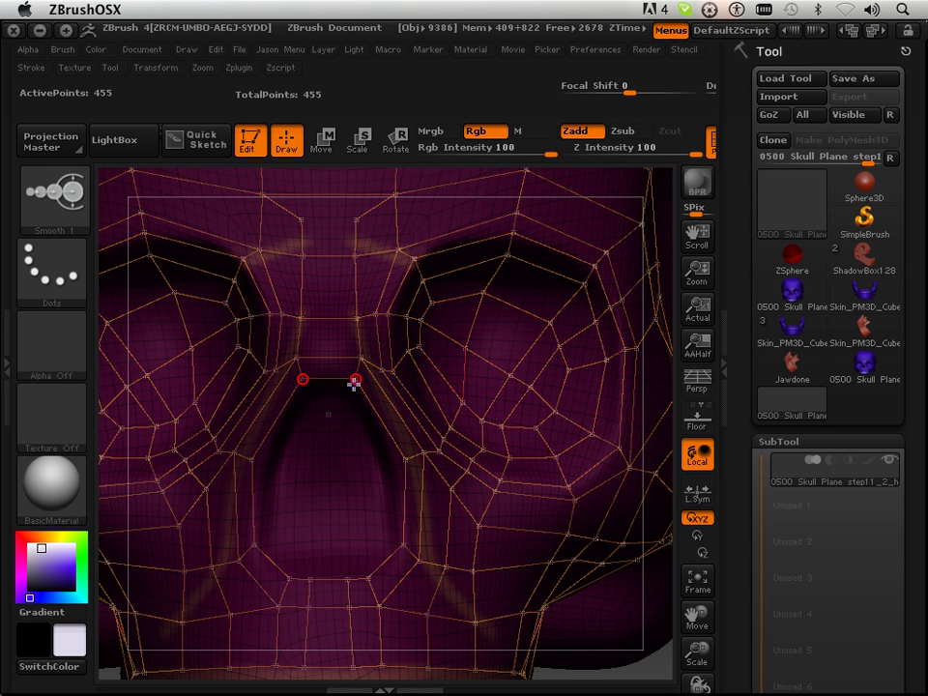
pyautogui.press('shift')
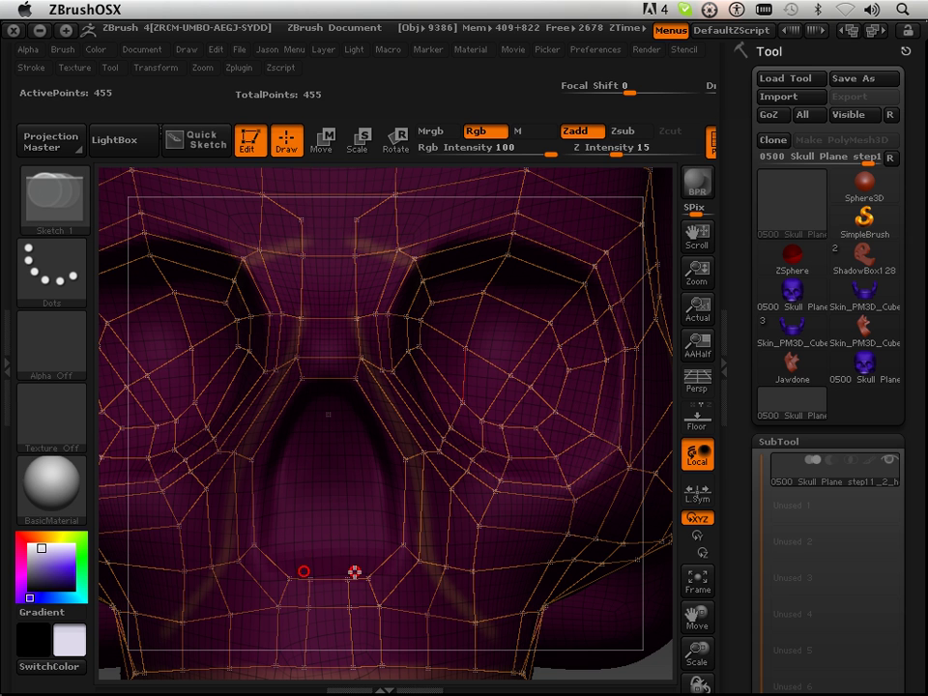
pyautogui.press('shift')
pyautogui.keyDown('shift'); pyautogui.click(350, 579); pyautogui.keyUp('shift')
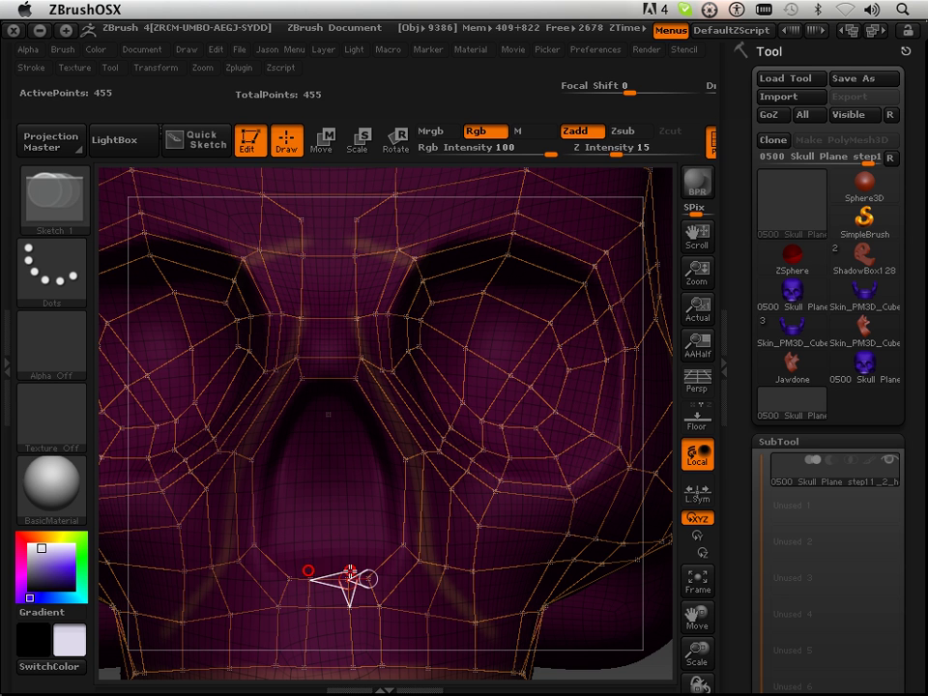
pyautogui.click(350, 559)
pyautogui.press('shift')
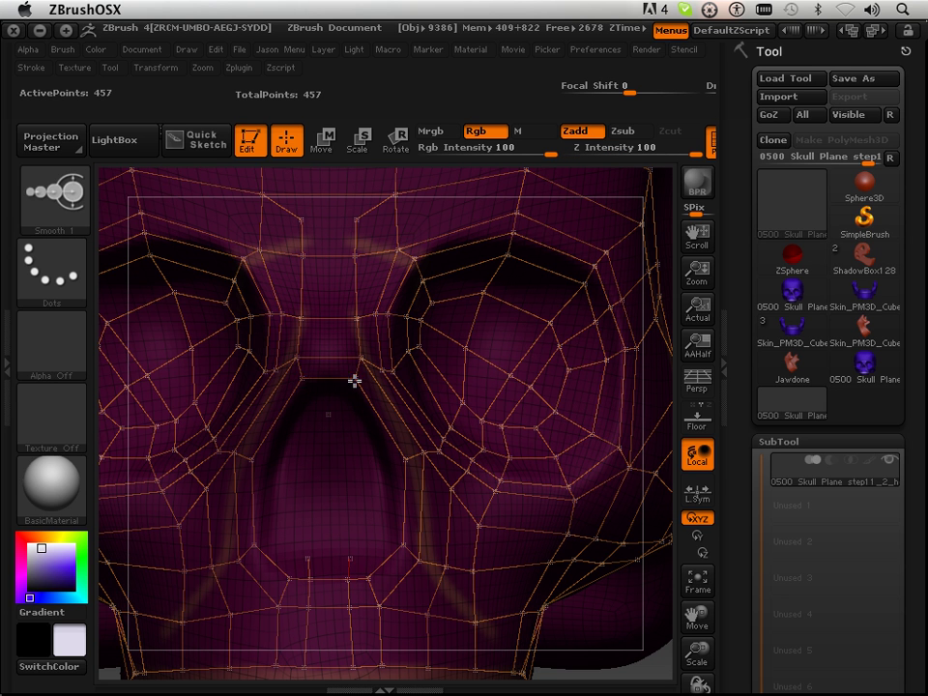
pyautogui.click(352, 396)
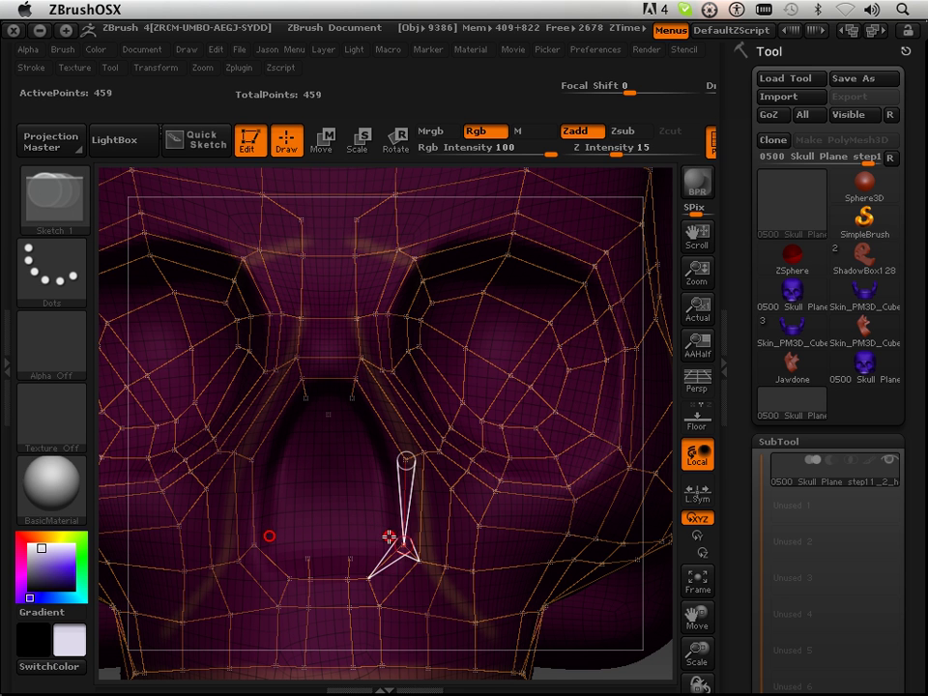
# Step: Add inner topology points branching inward from the lower corners and upper sides of the nasal opening
pyautogui.click(404, 462)
pyautogui.press('shift')
pyautogui.click(385, 468)
pyautogui.keyDown('shift'); pyautogui.click(386, 468); pyautogui.keyUp('shift')
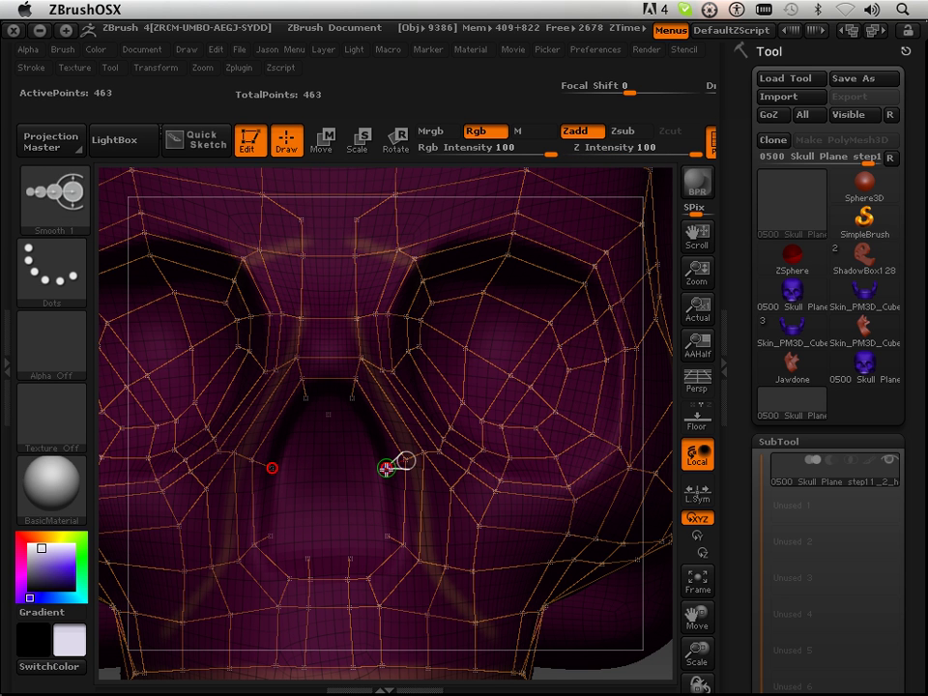
# Step: Connect the inner points down the sides and across the bottom to form the nasal cavity's inner loop
pyautogui.click(352, 398)
pyautogui.keyDown('shift'); pyautogui.click(386, 469); pyautogui.keyUp('shift')
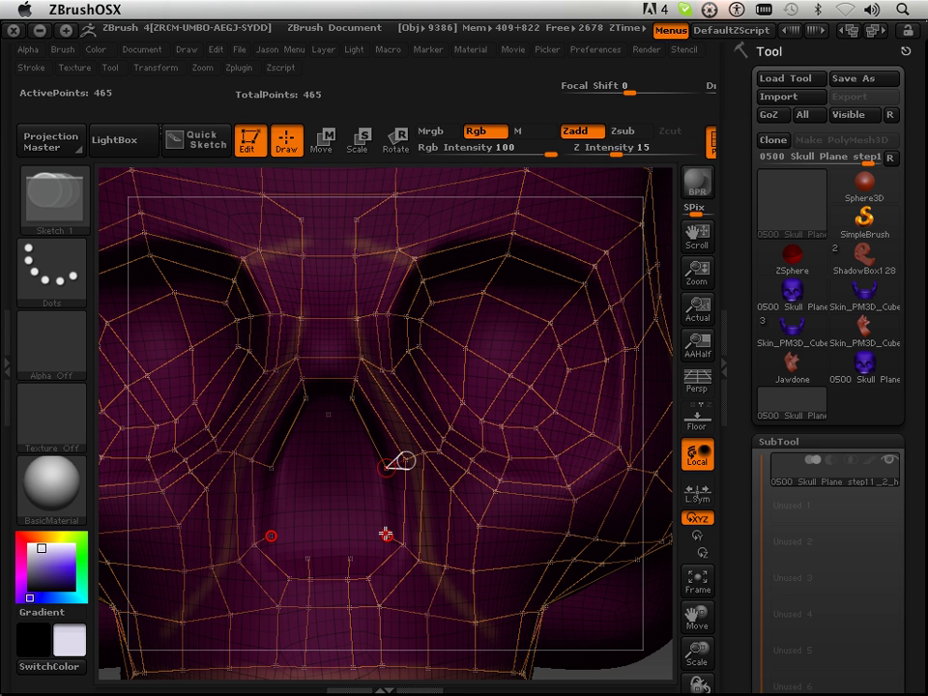
pyautogui.click(386, 534)
pyautogui.click(350, 559)
# Step: Close the top of the nasal cavity's inner loop and join its upper points vertically to the bottom ones
pyautogui.click(351, 401)
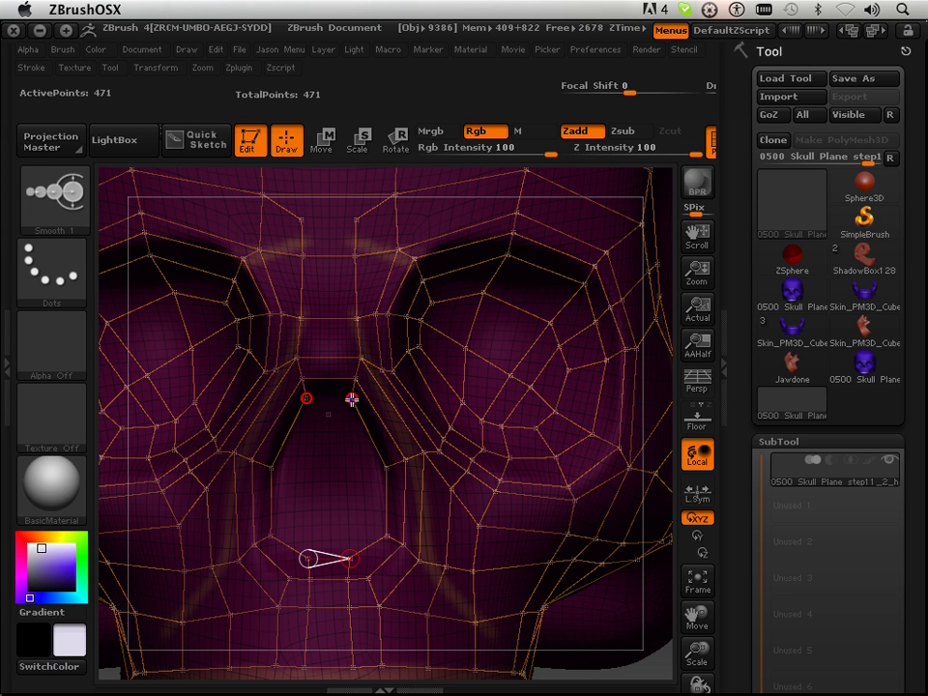
pyautogui.keyDown('shift'); pyautogui.click(353, 400); pyautogui.keyUp('shift')
pyautogui.click(352, 398)
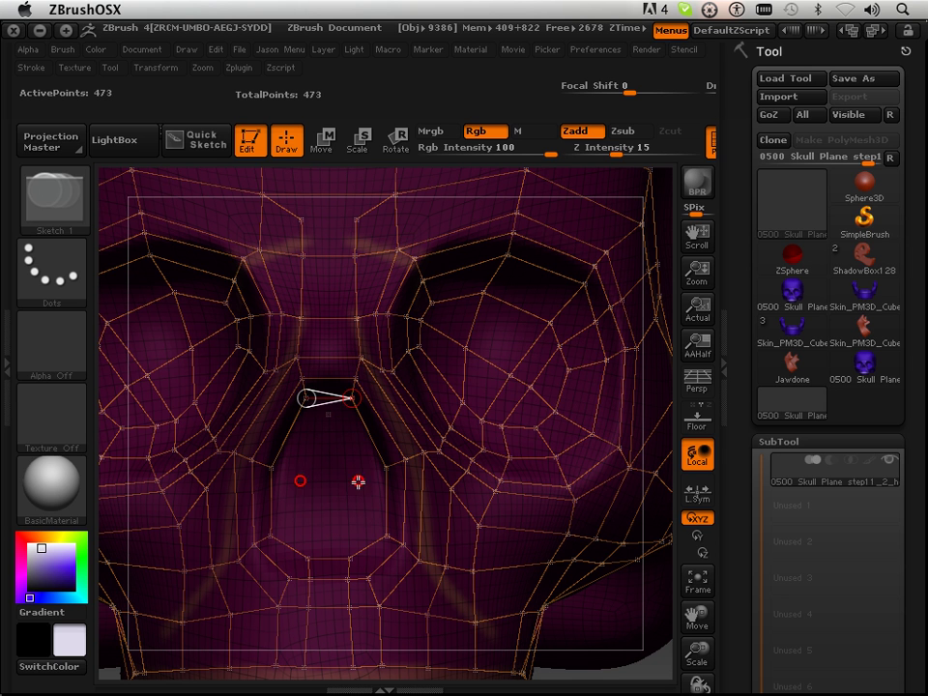
pyautogui.keyDown('shift'); pyautogui.click(352, 399); pyautogui.keyUp('shift')
pyautogui.click(349, 561)
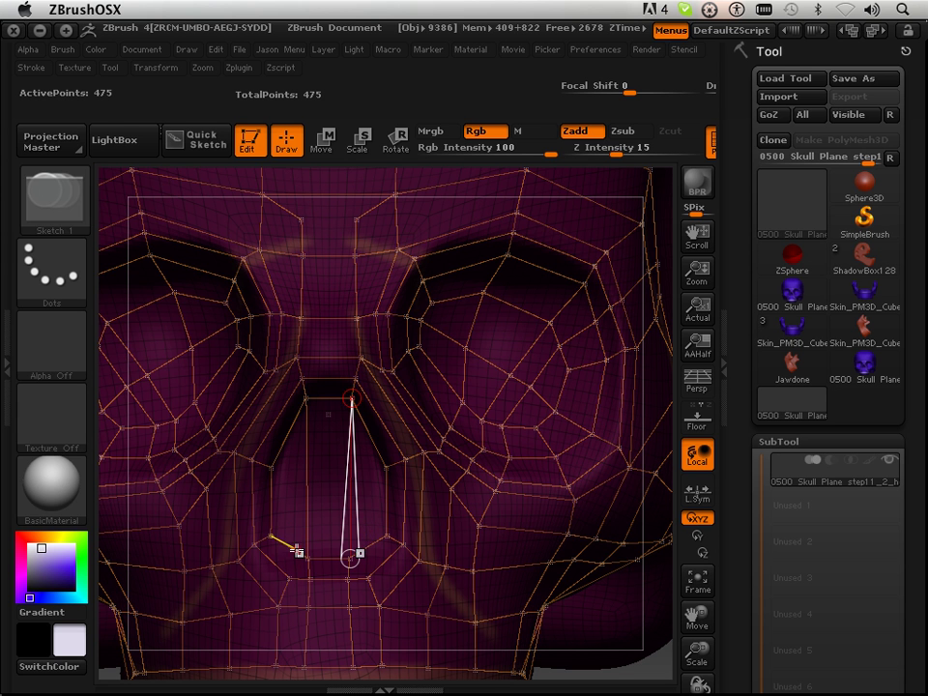
# Step: Preview the skin mesh to check the filled nasal cavity, and return to the topology wireframe
pyautogui.press('a')
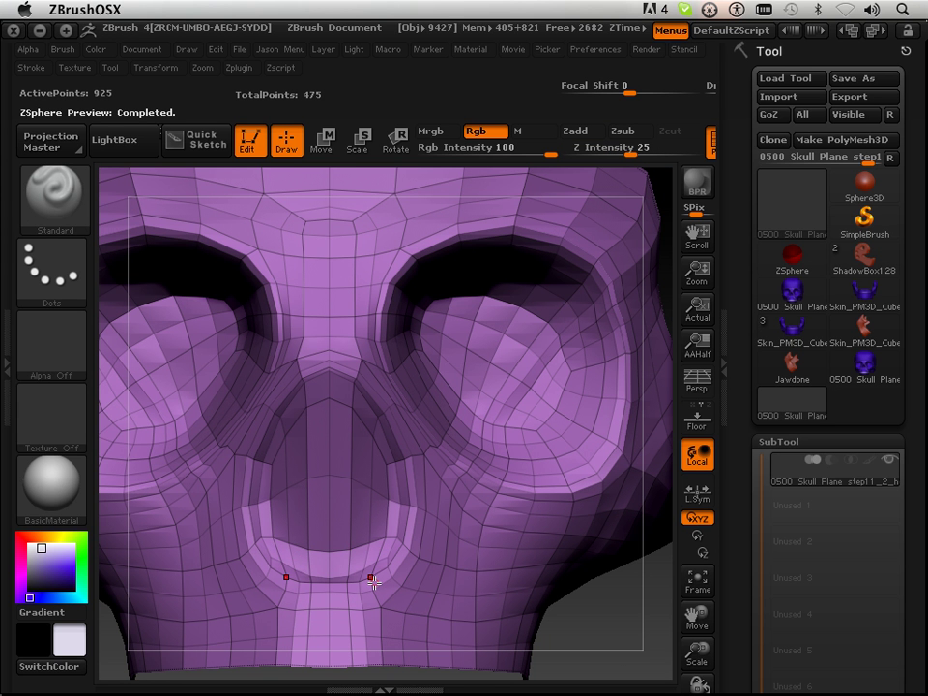
pyautogui.press('a')
pyautogui.press('a')
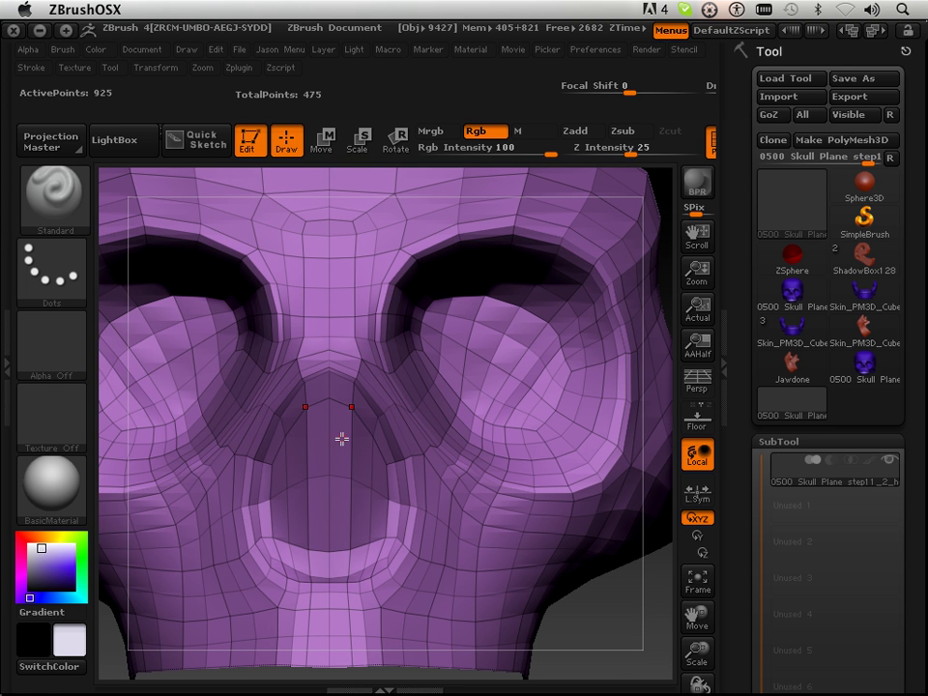
pyautogui.press('a')
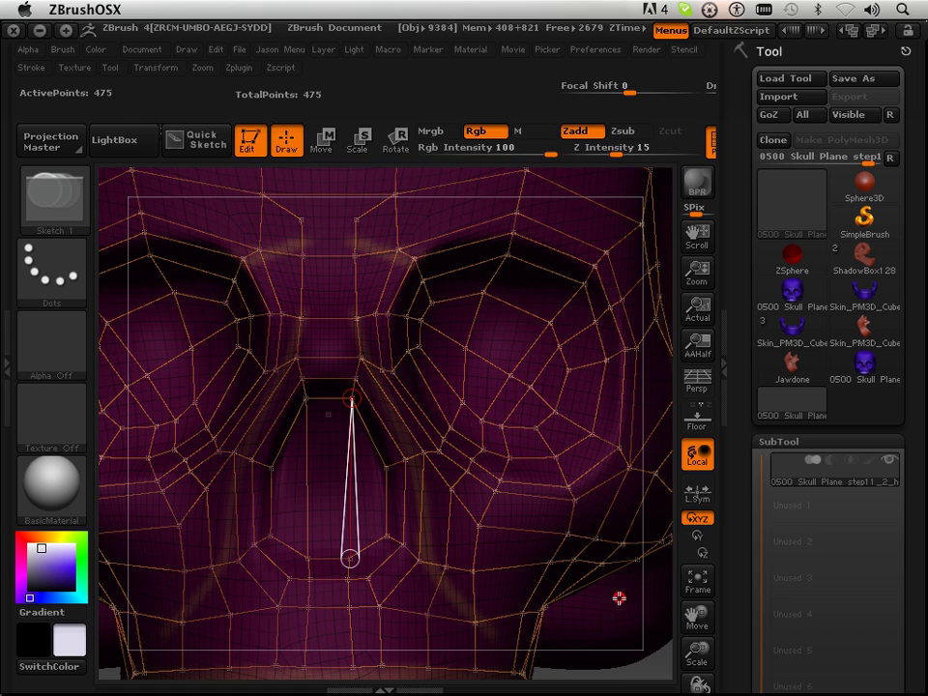
# Step: Preview the skin mesh of the whole face and examine the skull's topology from the front and side
pyautogui.moveTo(696, 654); pyautogui.dragTo(538, 636)
pyautogui.press('a')
pyautogui.hotkey('shift', 'a')
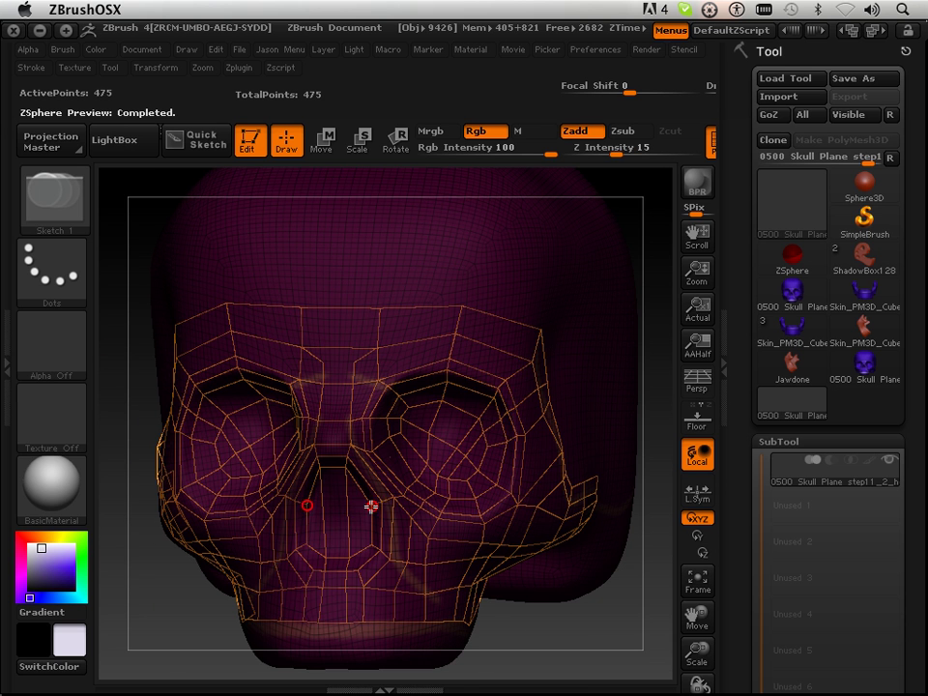
pyautogui.moveTo(567, 636)
pyautogui.mouseDown()
pyautogui.moveTo(534, 656)
pyautogui.moveTo(592, 638)
pyautogui.moveTo(543, 655)
pyautogui.moveTo(530, 619)
pyautogui.moveTo(582, 625)
pyautogui.moveTo(531, 653)
pyautogui.moveTo(474, 620)
pyautogui.moveTo(526, 613)
pyautogui.moveTo(524, 626)
pyautogui.mouseUp()
pyautogui.press('a')
pyautogui.moveTo(694, 616); pyautogui.dragTo(580, 608)
pyautogui.press('a')
pyautogui.click(564, 610)
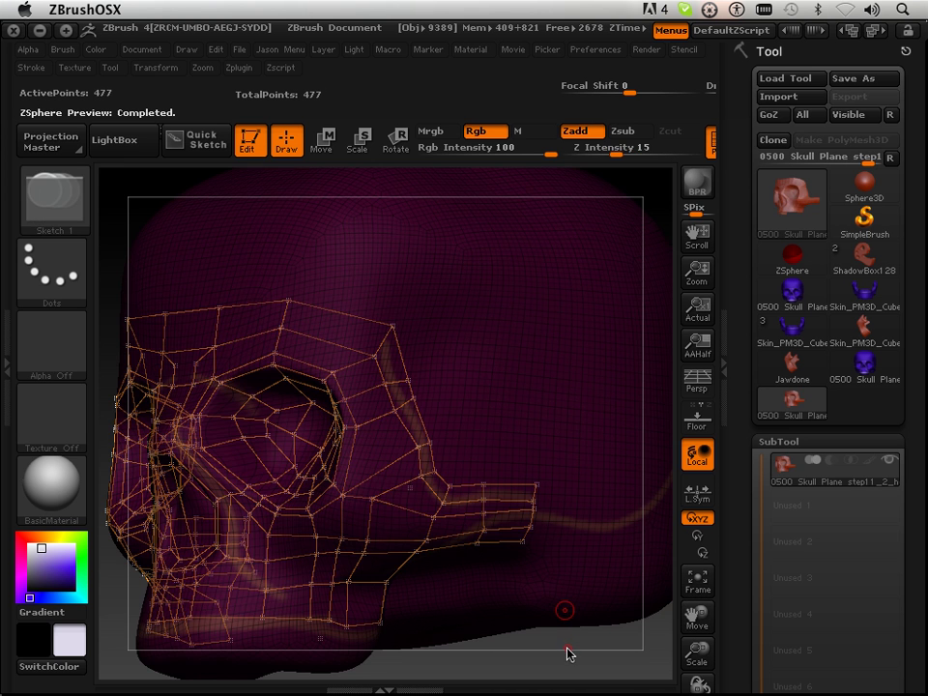
pyautogui.moveTo(551, 642)
pyautogui.mouseDown()
pyautogui.moveTo(537, 642)
pyautogui.moveTo(553, 647)
pyautogui.mouseUp()
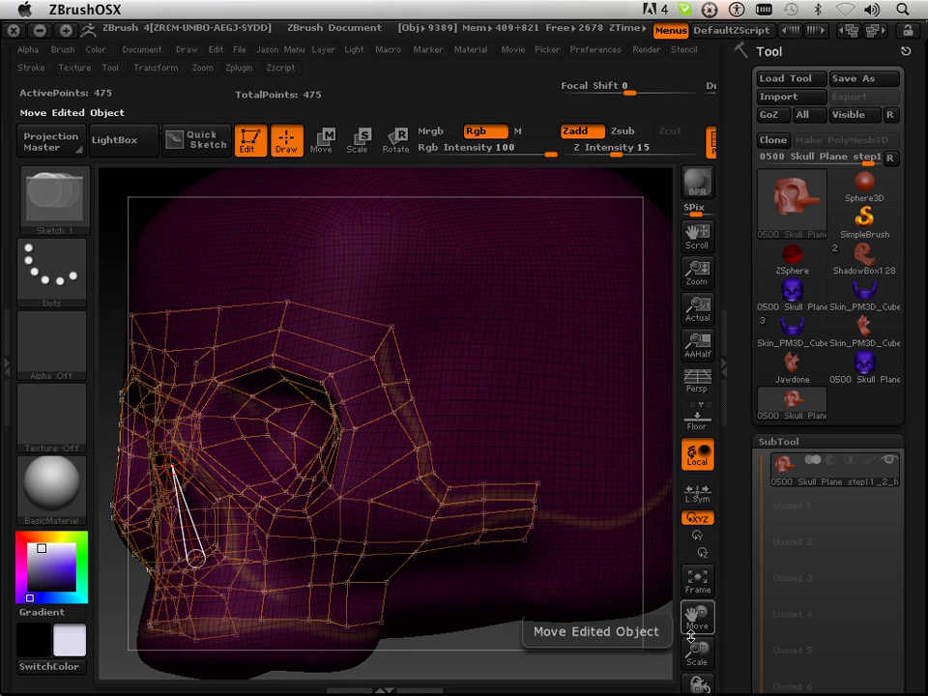
pyautogui.moveTo(697, 654); pyautogui.dragTo(646, 556)
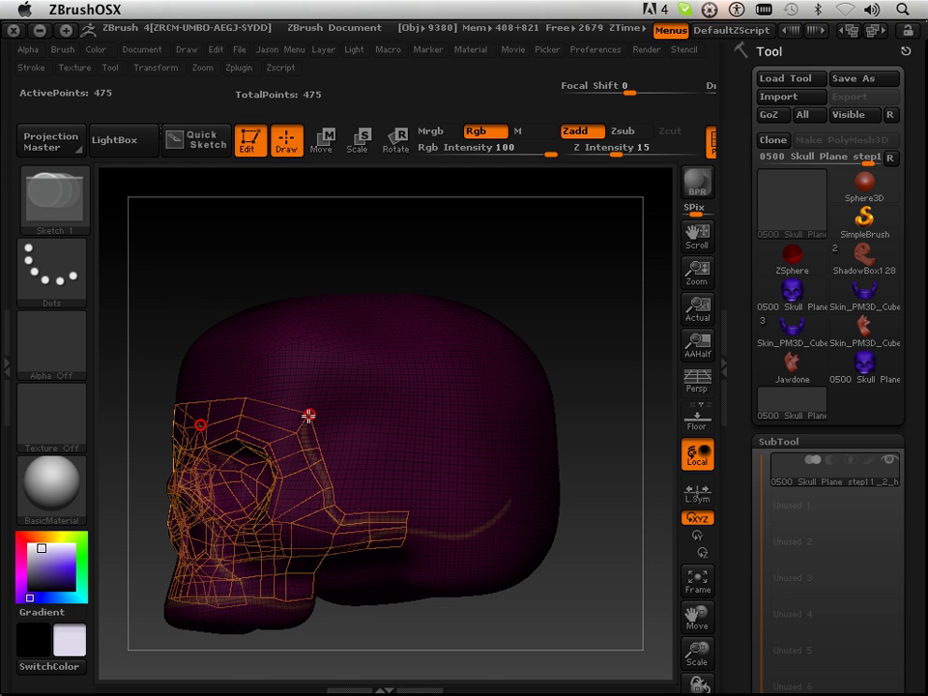
# Step: Extend three topology points downward from the rear vertices of the upper jaw's bottom edge
pyautogui.moveTo(301, 618); pyautogui.dragTo(517, 585)
pyautogui.moveTo(690, 617); pyautogui.dragTo(759, 518)
pyautogui.moveTo(696, 654); pyautogui.dragTo(715, 677)
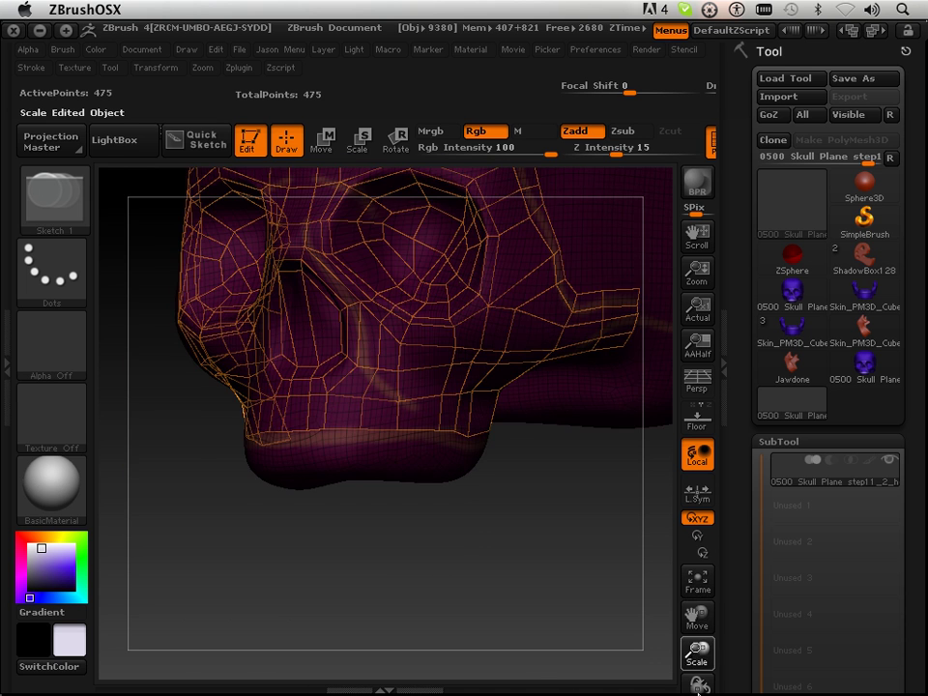
pyautogui.moveTo(697, 614); pyautogui.dragTo(698, 657)
pyautogui.moveTo(571, 608); pyautogui.dragTo(605, 446)
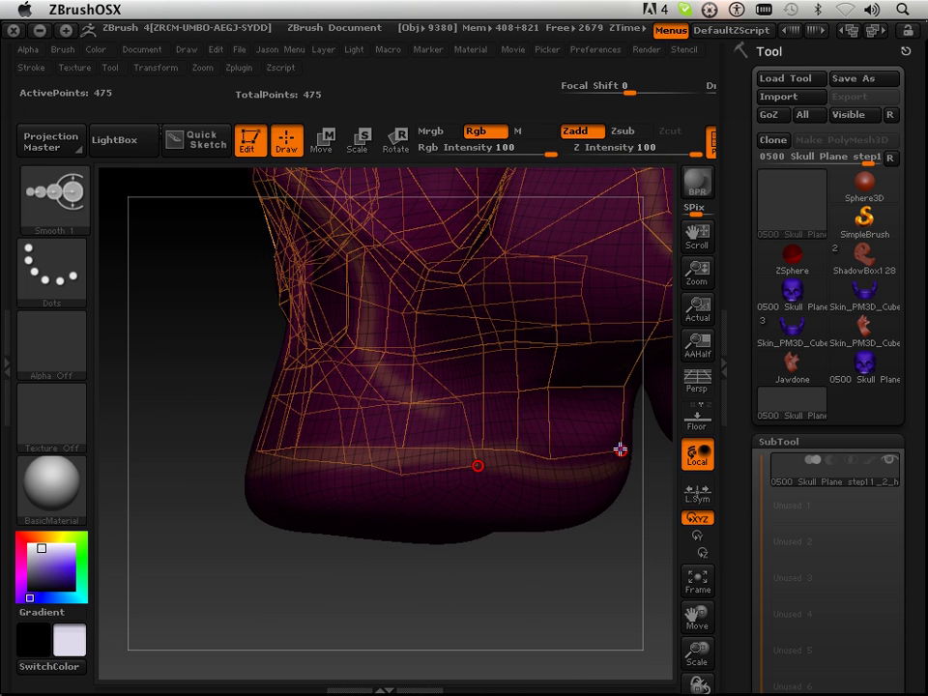
pyautogui.click(609, 502)
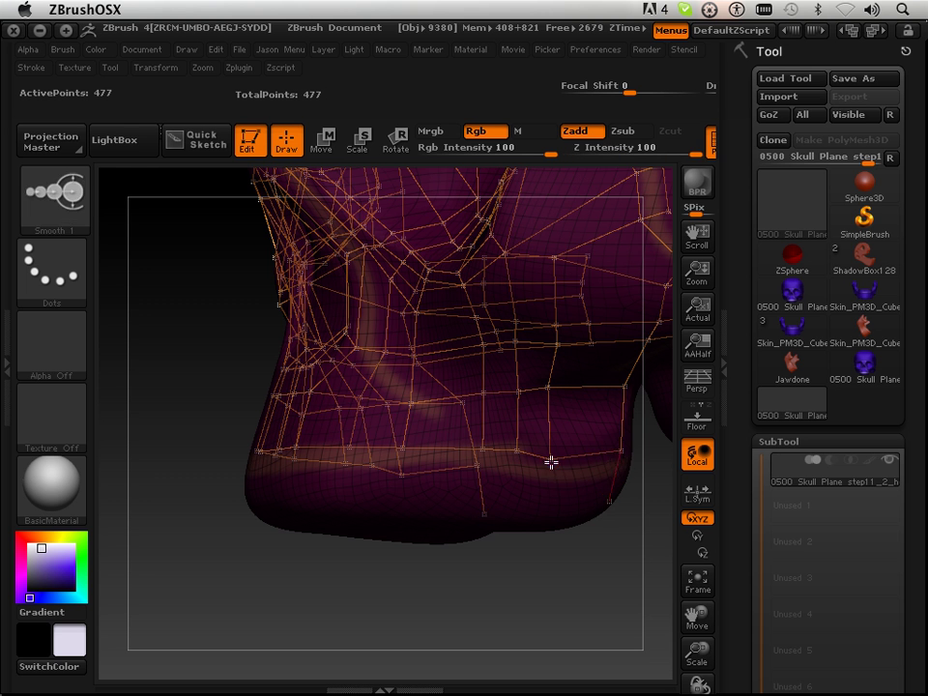
pyautogui.click(549, 510)
pyautogui.keyDown('shift'); pyautogui.click(518, 451); pyautogui.keyUp('shift')
pyautogui.click(514, 505)
# Step: Continue the row of downward points from the upper jaw's bottom edge forward to the front centre
pyautogui.moveTo(501, 609)
pyautogui.mouseDown()
pyautogui.moveTo(520, 613)
pyautogui.moveTo(495, 609)
pyautogui.mouseUp()
pyautogui.keyDown('shift'); pyautogui.click(487, 451); pyautogui.keyUp('shift')
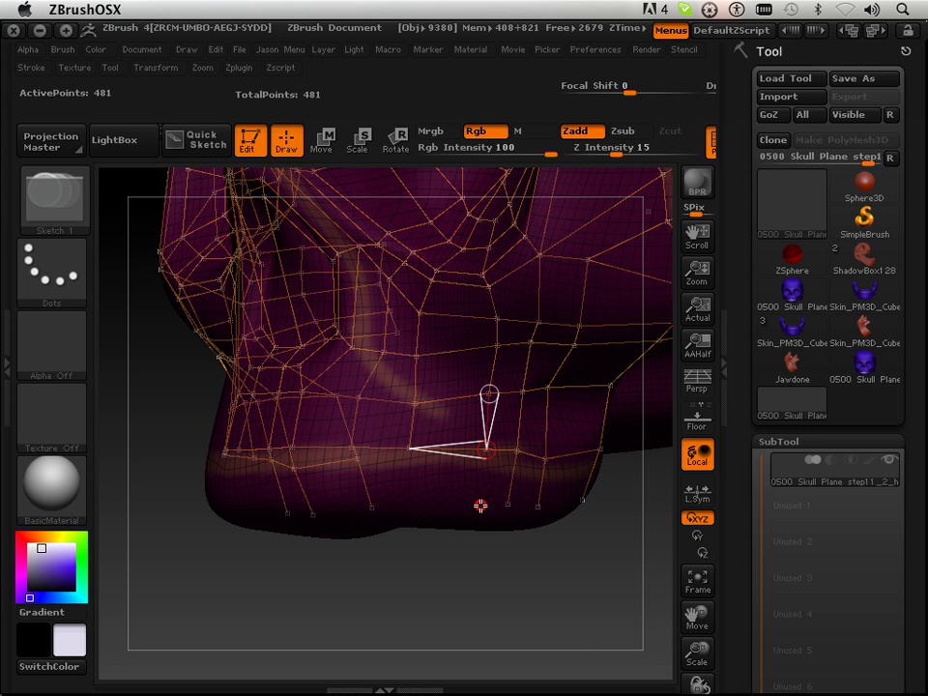
pyautogui.click(479, 502)
pyautogui.keyDown('shift'); pyautogui.click(411, 449); pyautogui.keyUp('shift')
pyautogui.click(407, 497)
pyautogui.moveTo(417, 590); pyautogui.dragTo(435, 580)
pyautogui.keyDown('shift'); pyautogui.click(370, 449); pyautogui.keyUp('shift')
pyautogui.click(371, 498)
pyautogui.click(329, 448)
pyautogui.click(300, 497)
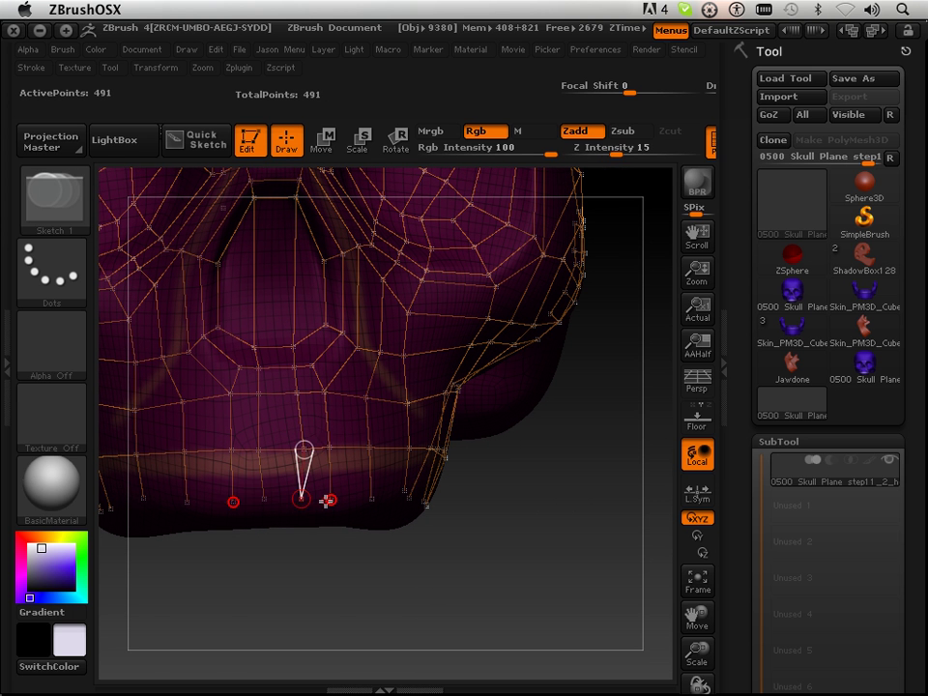
# Step: Connect the new lower points from the front centre to the rear corner into a continuous upper jaw edge
pyautogui.click(304, 500)
pyautogui.click(264, 502)
pyautogui.moveTo(406, 576); pyautogui.dragTo(308, 571)
pyautogui.click(365, 498)
pyautogui.click(435, 491)
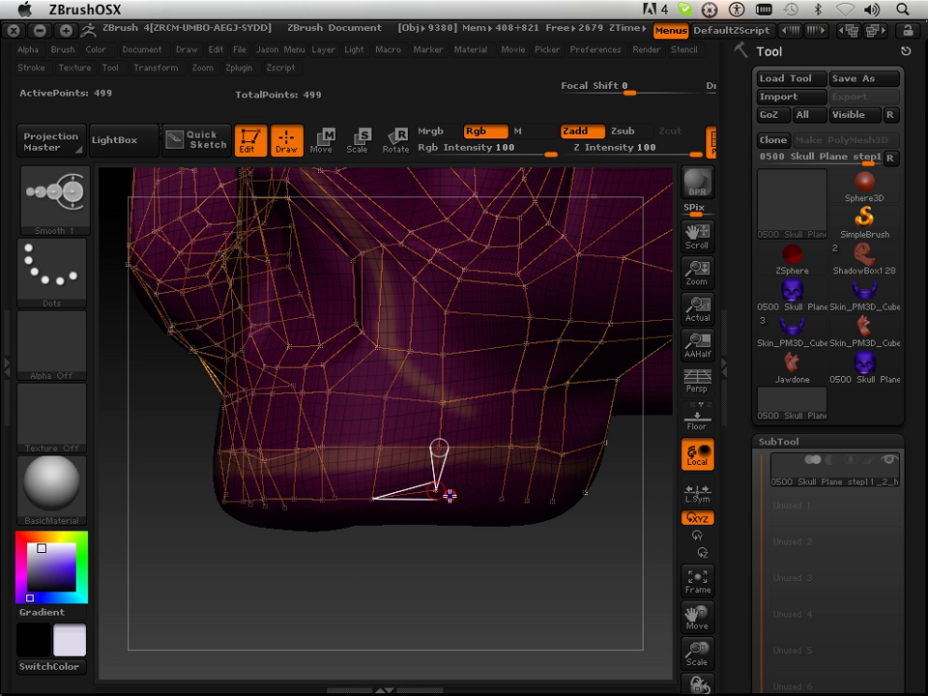
pyautogui.click(525, 500)
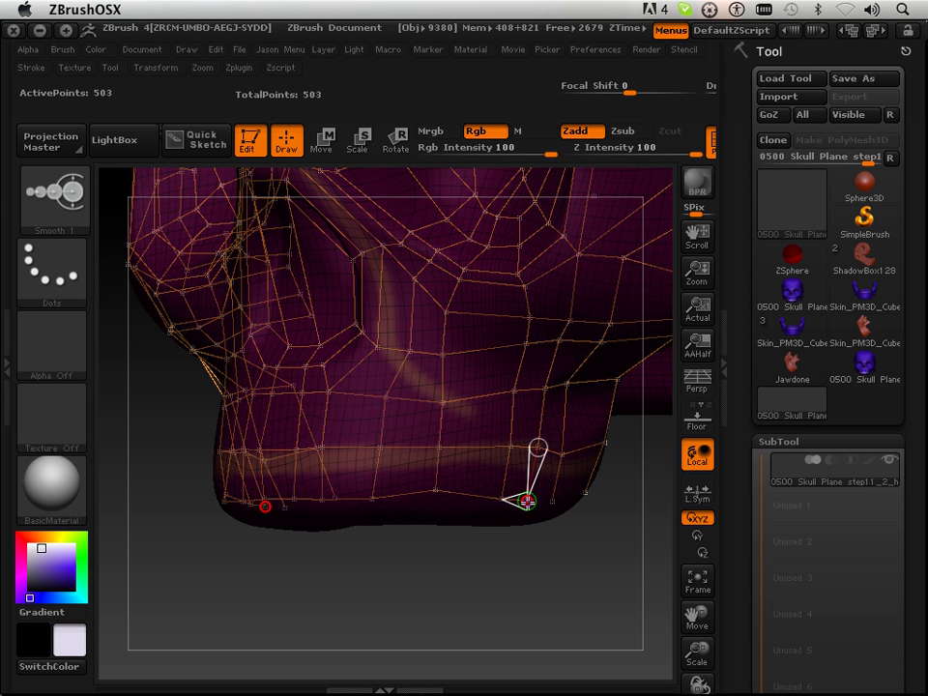
pyautogui.click(585, 493)
# Step: Branch points inward onto the jaw's underside from the rear vertices of the upper jaw loop
pyautogui.press('a')
pyautogui.moveTo(557, 607)
pyautogui.mouseDown()
pyautogui.moveTo(501, 598)
pyautogui.moveTo(544, 545)
pyautogui.moveTo(547, 435)
pyautogui.moveTo(586, 480)
pyautogui.mouseUp()
pyautogui.press('a')
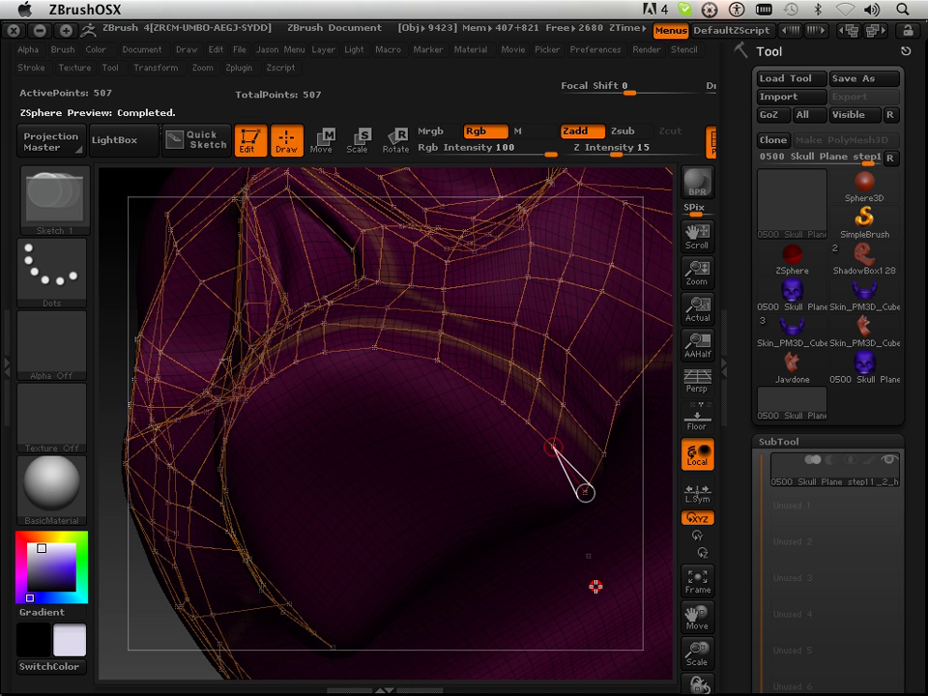
pyautogui.hotkey('ctrl', 'z')
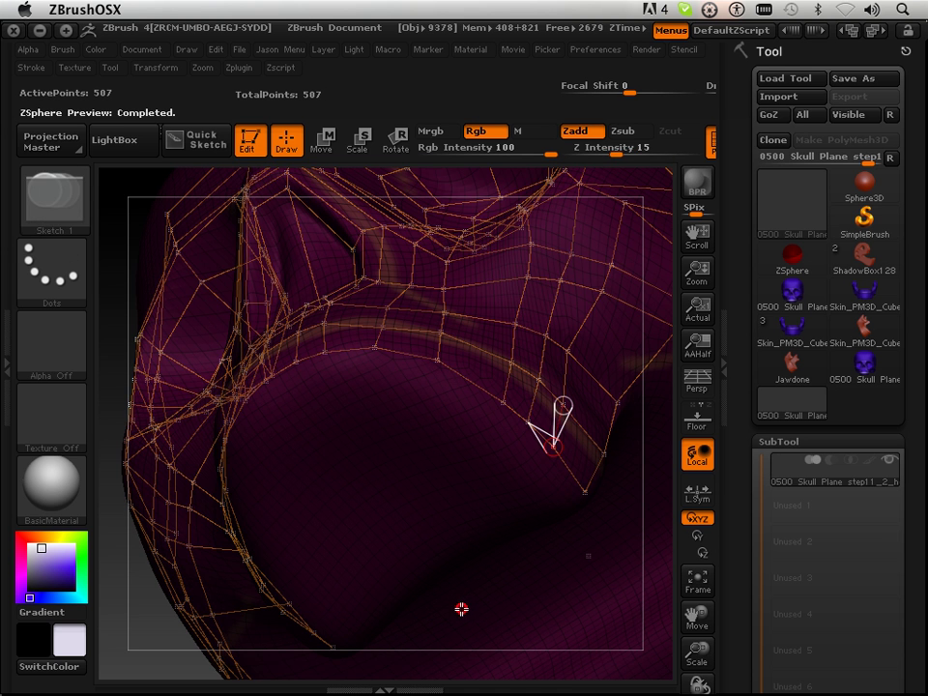
pyautogui.press('a')
pyautogui.moveTo(466, 609); pyautogui.dragTo(486, 560)
pyautogui.press('a')
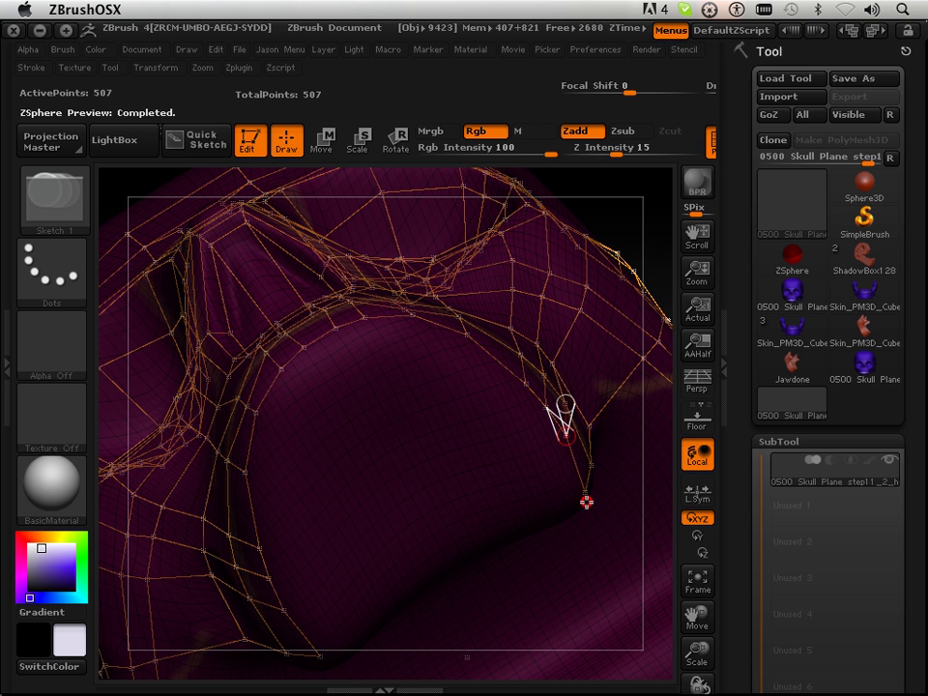
pyautogui.click(571, 500)
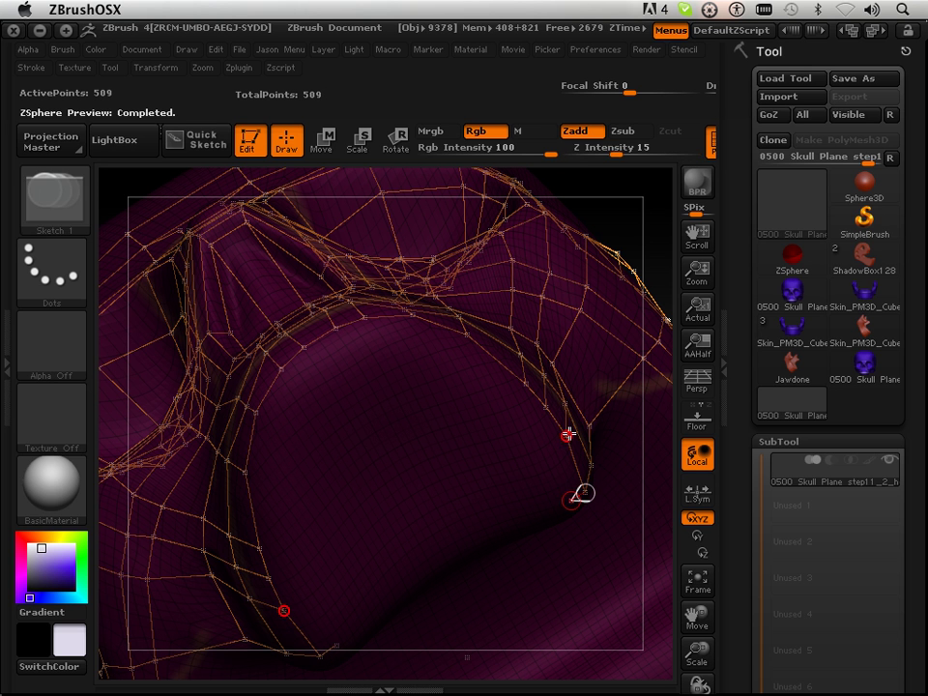
pyautogui.click(555, 433)
pyautogui.click(529, 393)
pyautogui.click(503, 400)
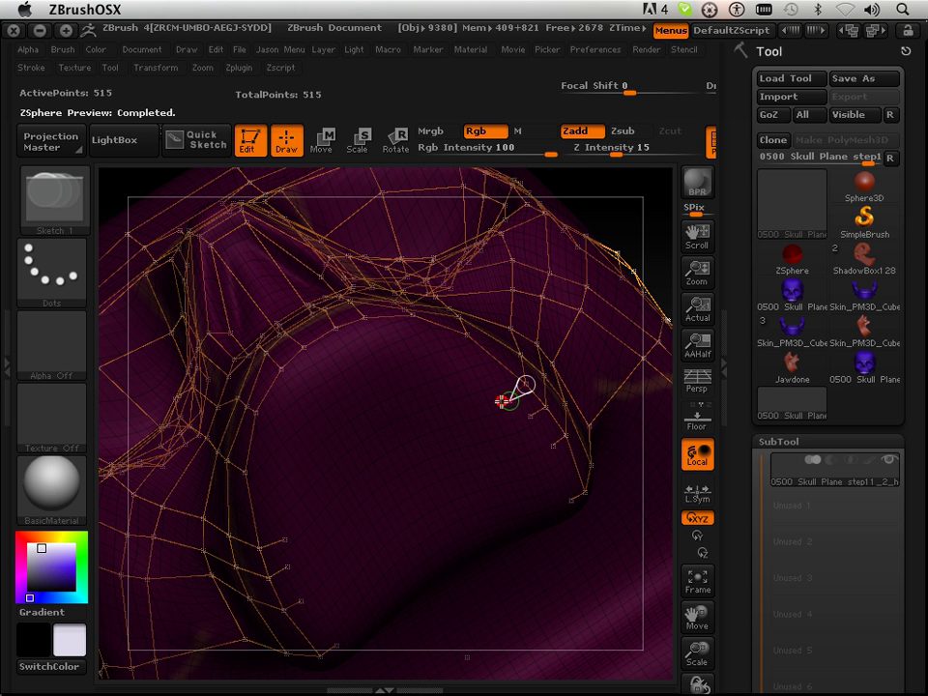
# Step: Continue the inward points along the front of the jaw's underside up to the centre
pyautogui.click(462, 343)
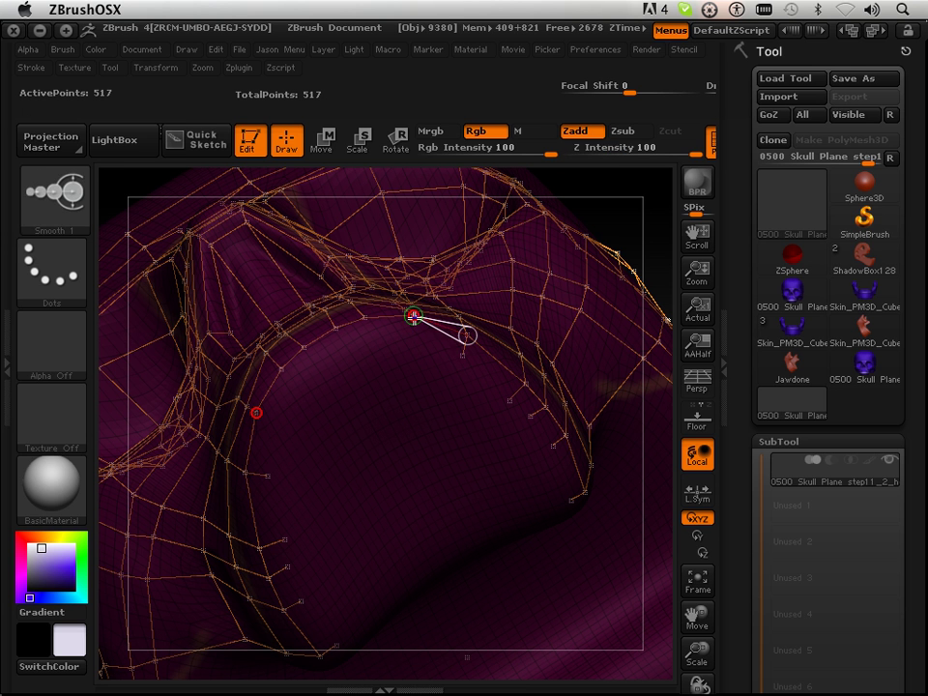
pyautogui.click(410, 320)
pyautogui.click(350, 333)
pyautogui.click(343, 349)
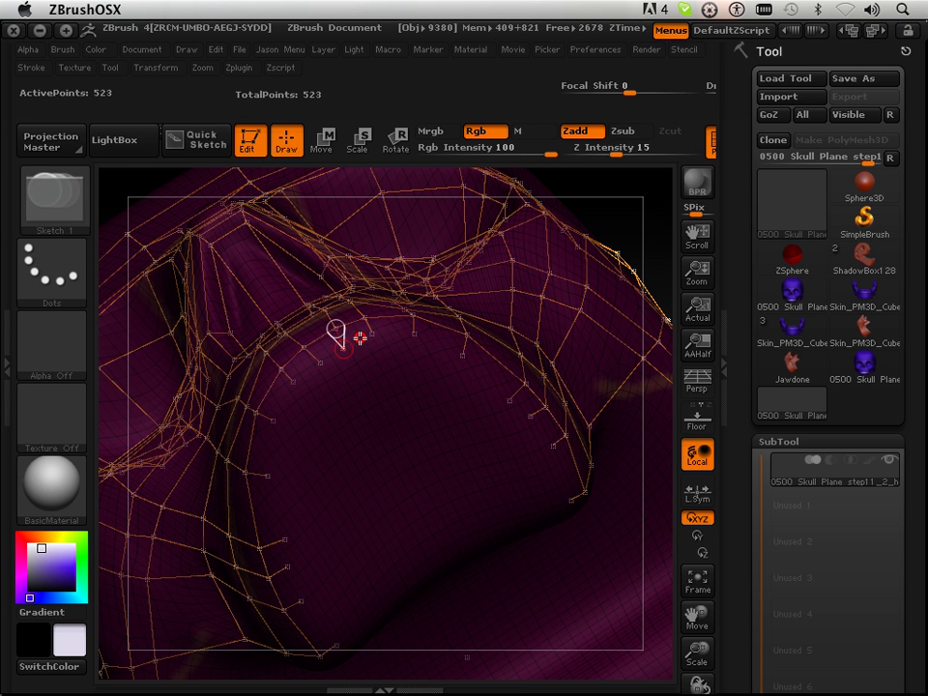
# Step: Connect the inner points on the jaw's underside from the front centre back to the rear corner
pyautogui.click(320, 367)
pyautogui.click(320, 365)
pyautogui.click(373, 335)
pyautogui.click(413, 335)
pyautogui.click(462, 355)
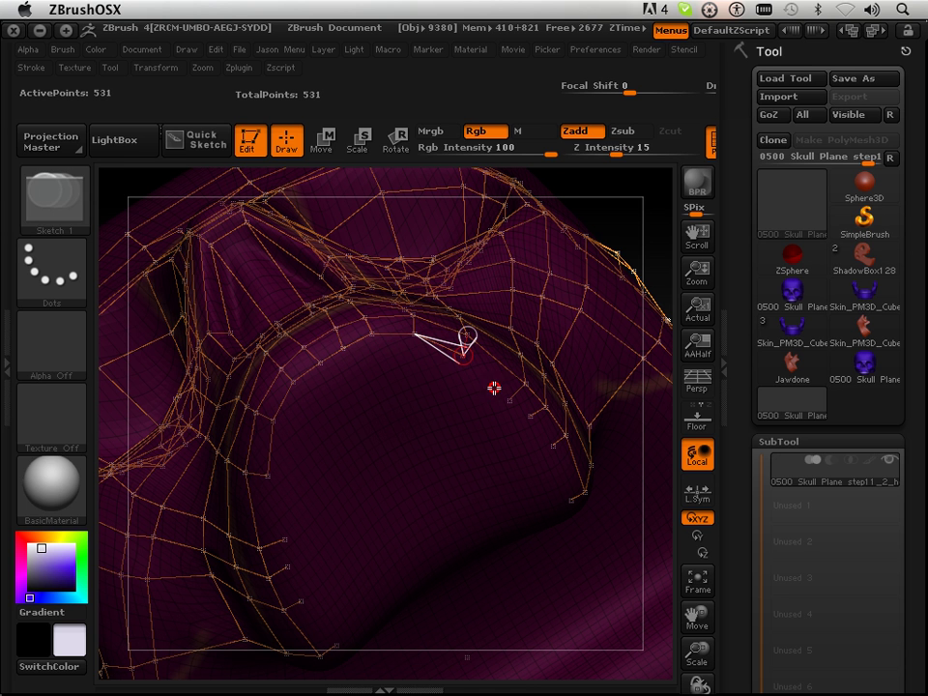
pyautogui.click(528, 417)
pyautogui.click(528, 415)
pyautogui.click(550, 441)
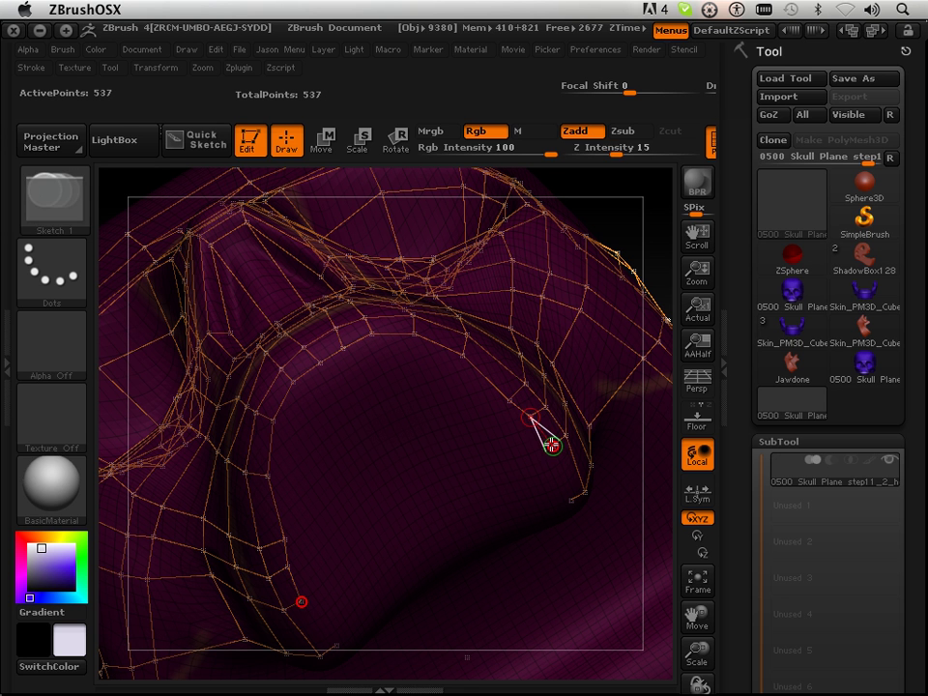
pyautogui.click(563, 506)
# Step: Branch another row of points inward across the palate from the inner loop, working from the rear corner forward along the side
pyautogui.press('a')
pyautogui.press('a')
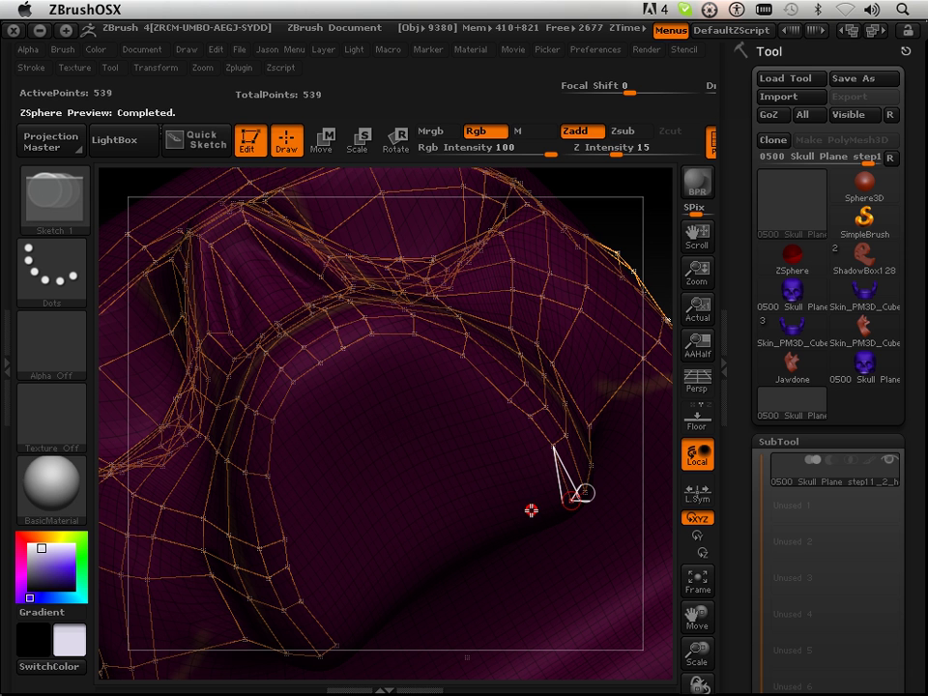
pyautogui.click(530, 509)
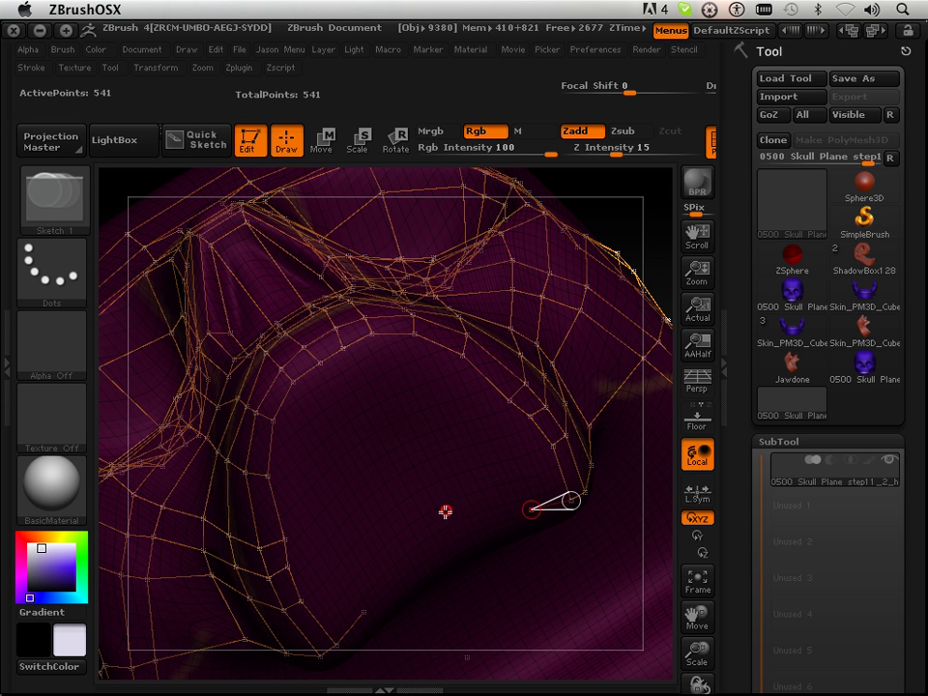
pyautogui.click(510, 464)
pyautogui.keyDown('ctrl'); pyautogui.click(532, 418); pyautogui.keyUp('ctrl')
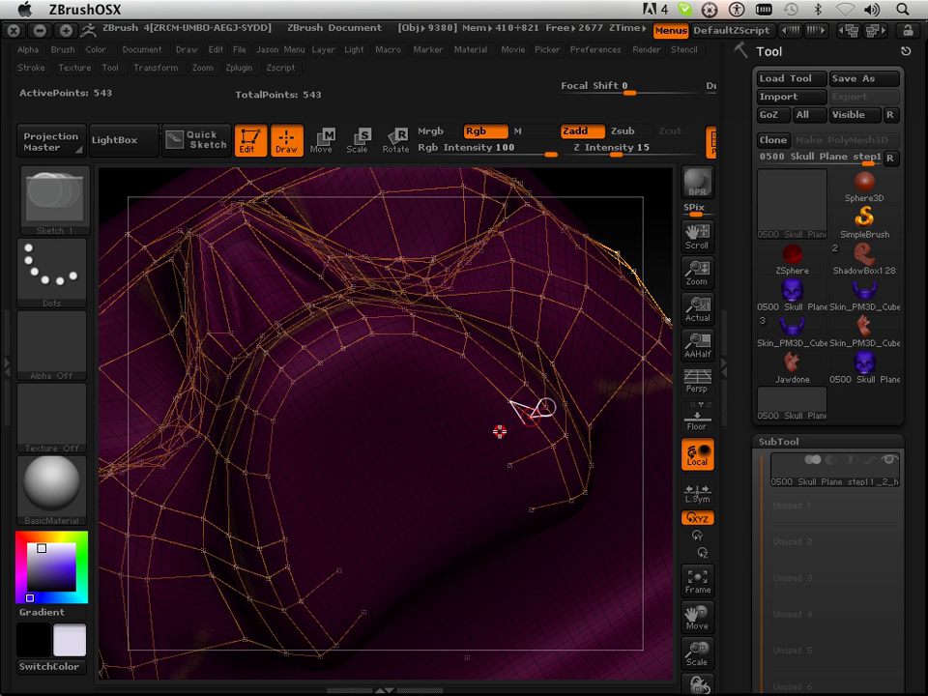
pyautogui.click(508, 400)
pyautogui.click(466, 360)
pyautogui.click(443, 384)
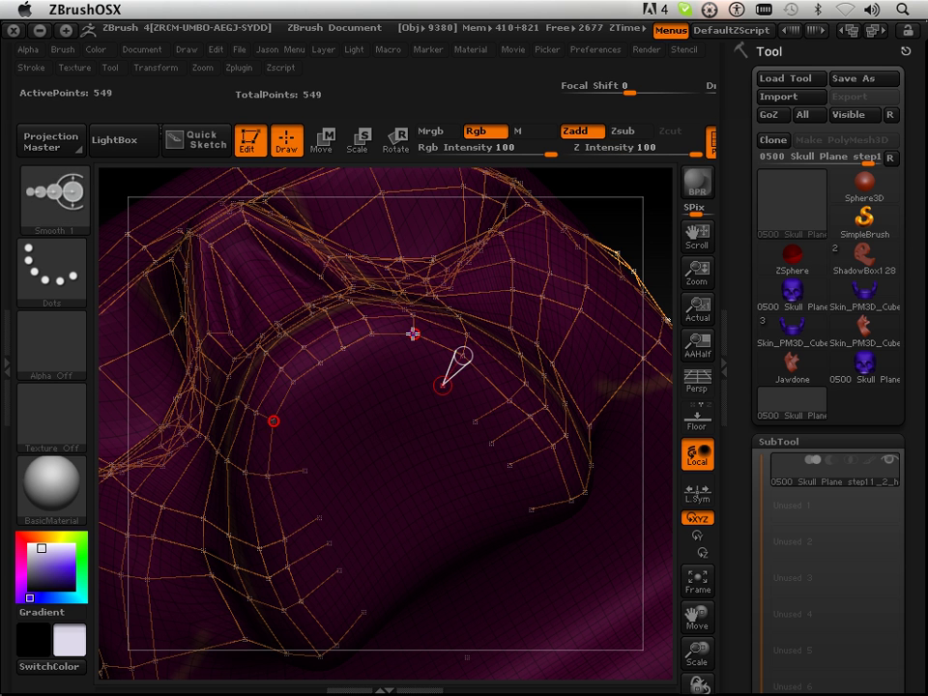
# Step: Continue the new inward row of points around the front of the palate, redrawing the misplaced one
pyautogui.keyDown('ctrl'); pyautogui.click(413, 333); pyautogui.keyUp('ctrl')
pyautogui.click(405, 371)
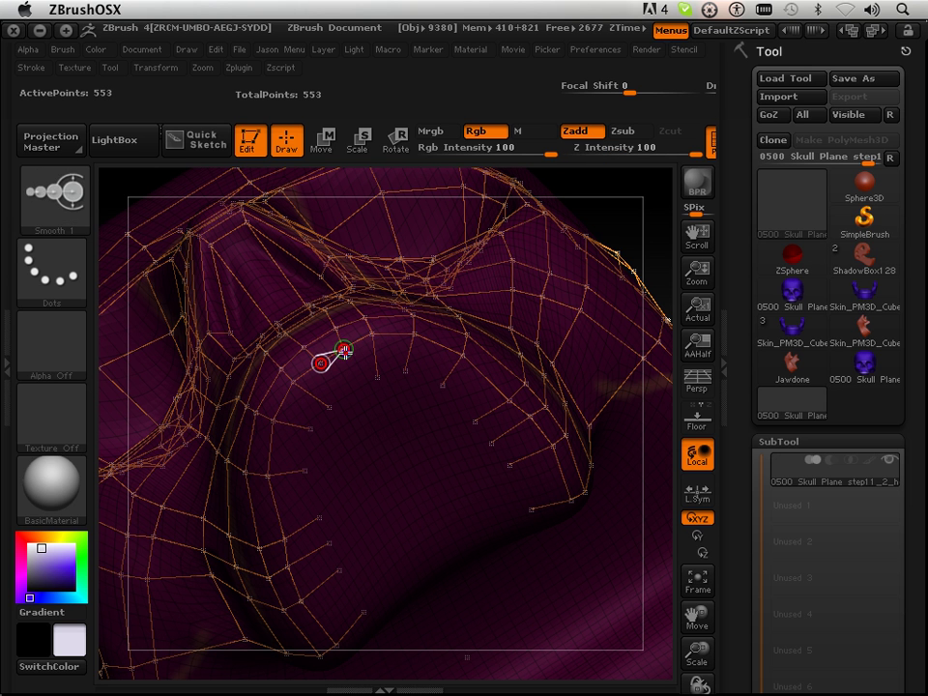
pyautogui.click(355, 383)
pyautogui.click(357, 383)
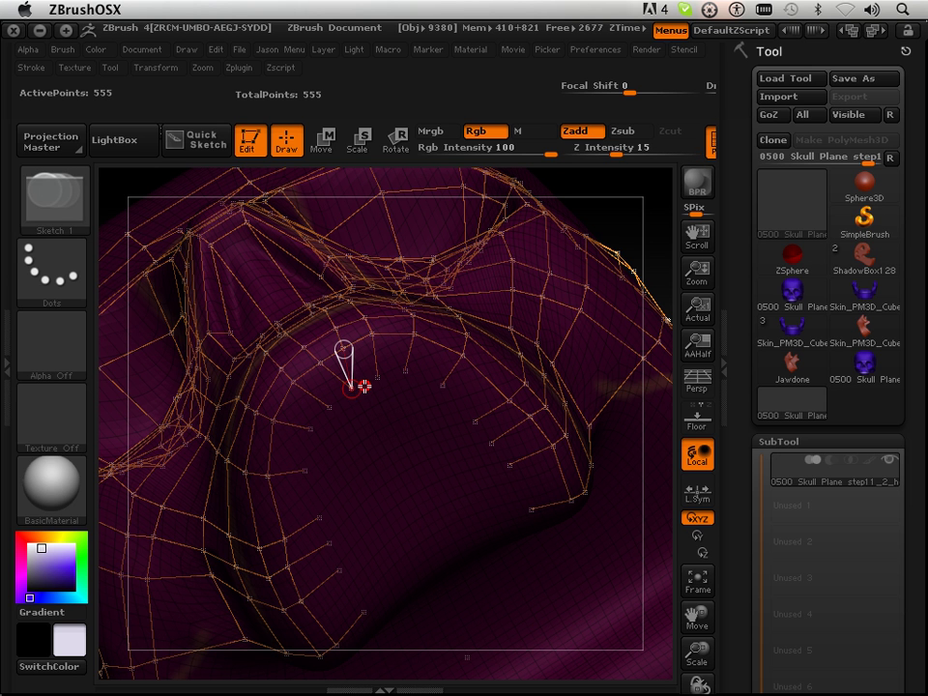
pyautogui.press('super+z')
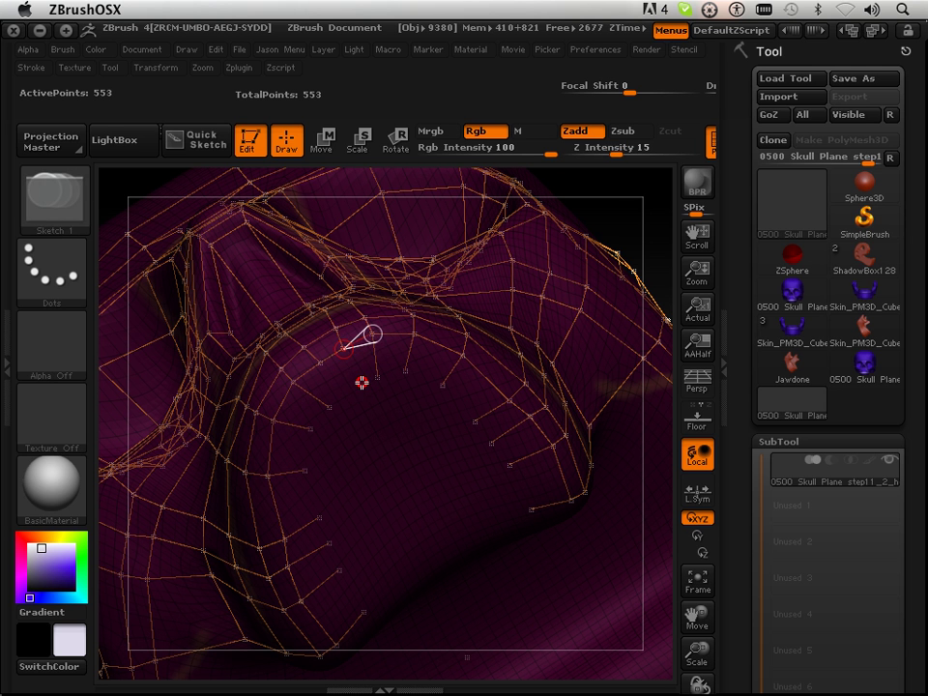
pyautogui.click(358, 384)
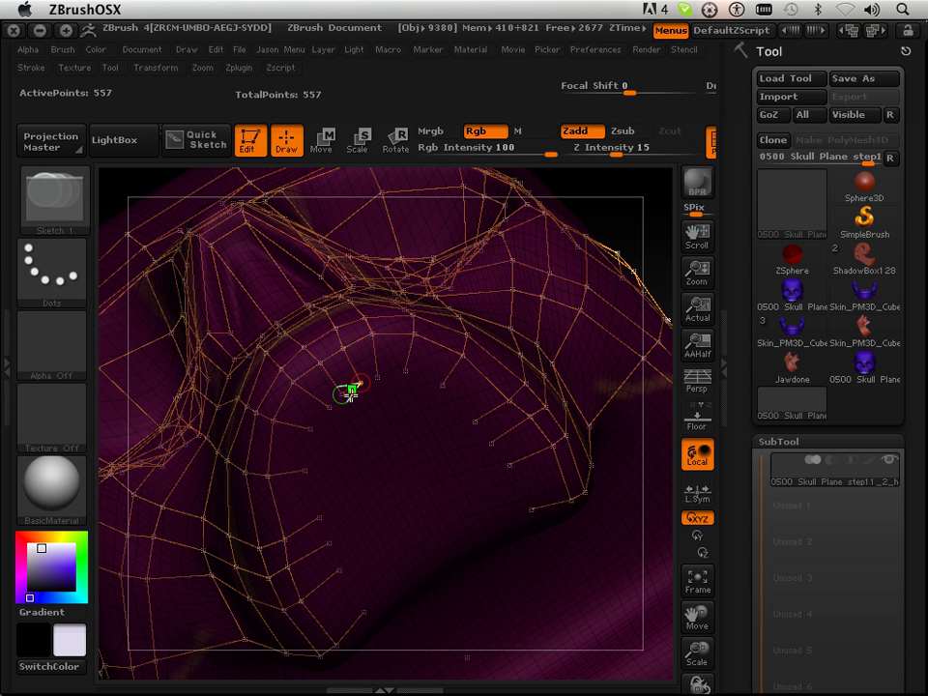
# Step: Connect the new palate points from the front centre back to the rear corner and preview the resulting mesh
pyautogui.click(379, 377)
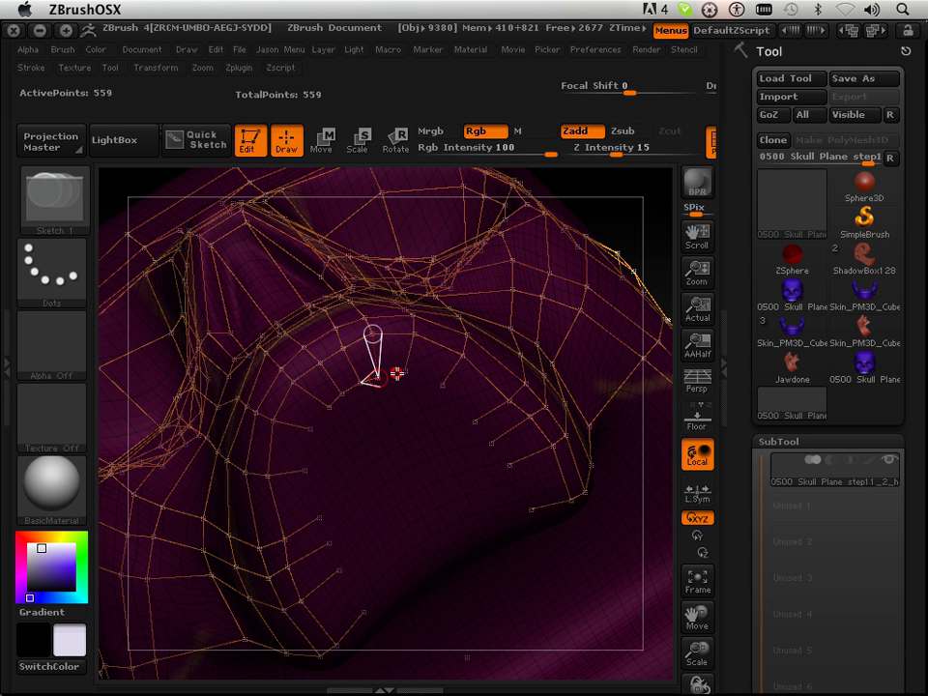
pyautogui.click(404, 371)
pyautogui.click(442, 386)
pyautogui.click(474, 422)
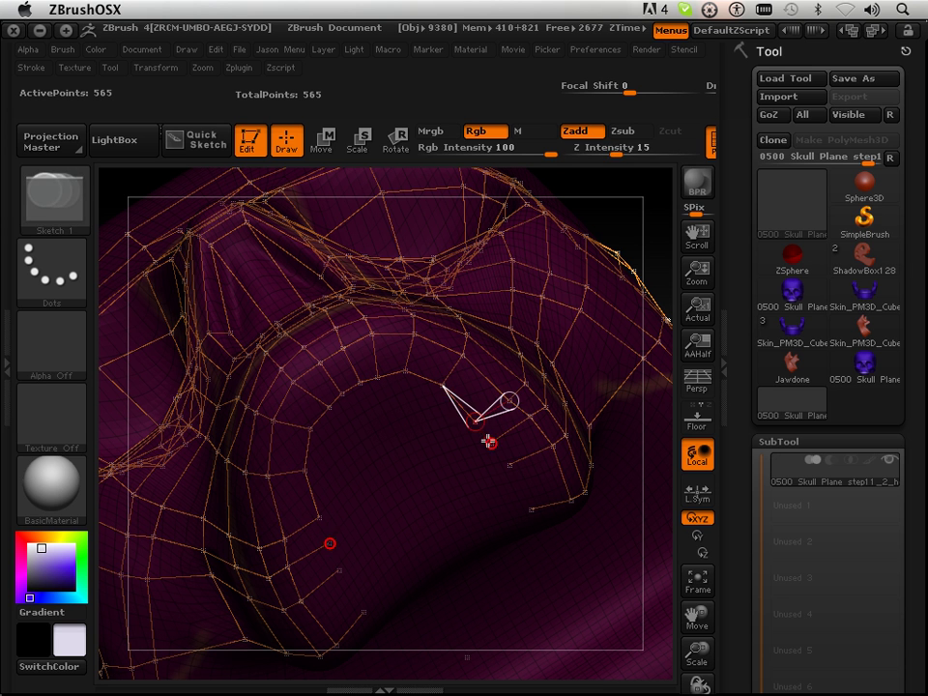
pyautogui.click(491, 443)
pyautogui.keyDown('shift'); pyautogui.click(491, 442); pyautogui.keyUp('shift')
pyautogui.click(509, 466)
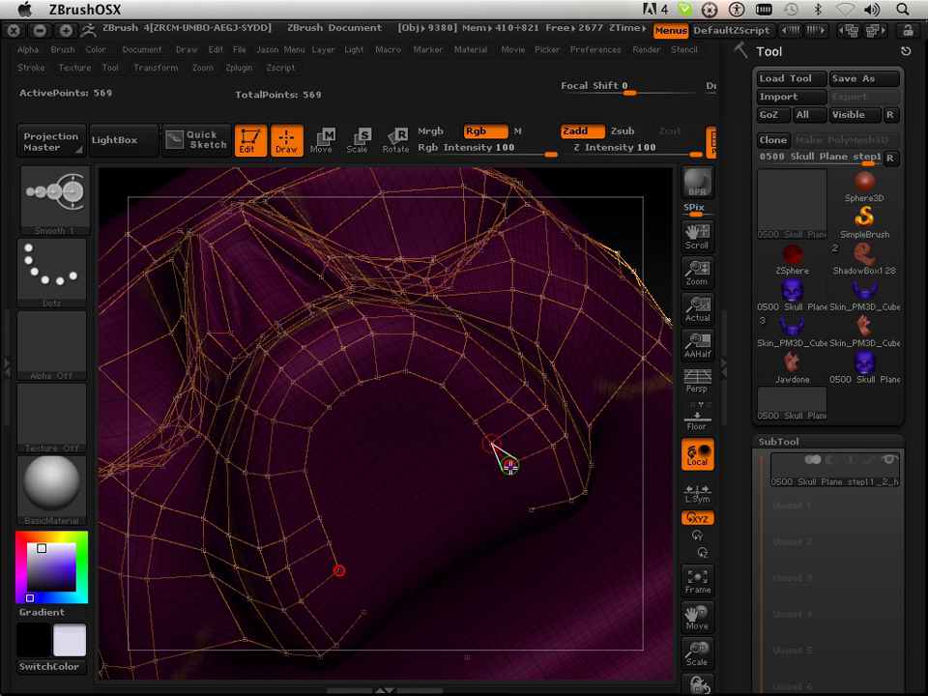
pyautogui.click(531, 508)
pyautogui.press('a')
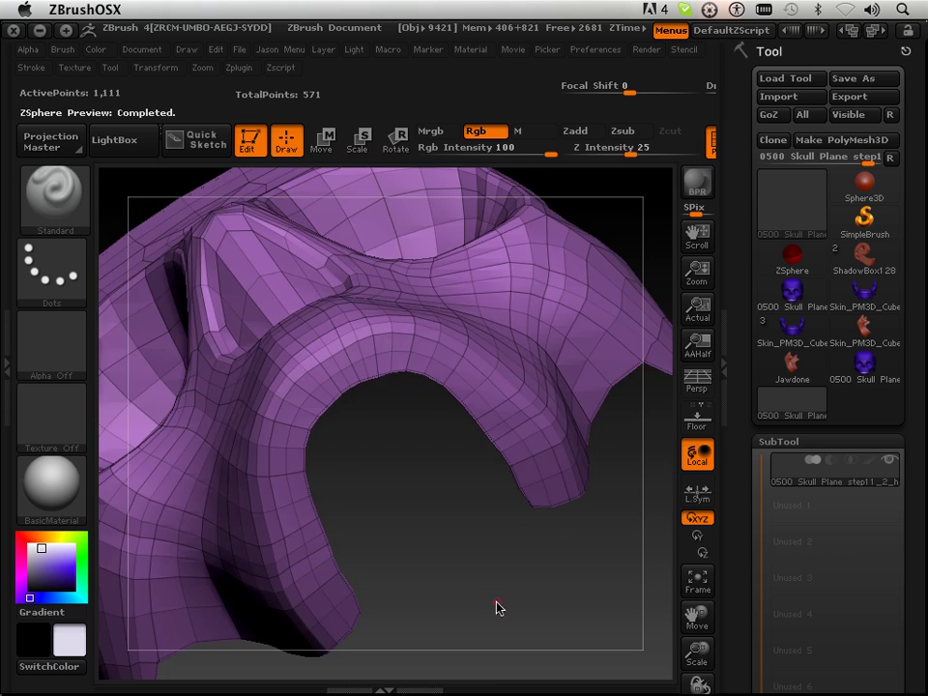
pyautogui.moveTo(498, 590); pyautogui.dragTo(484, 565)
pyautogui.press('a')
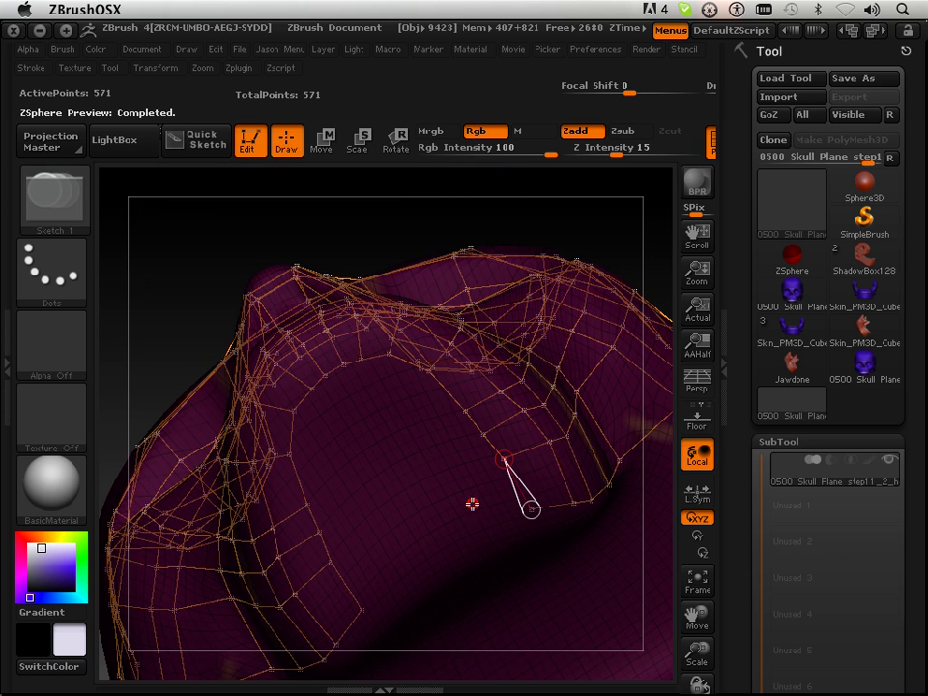
# Step: Draw the two rearmost cross rows over the palate, with a mirrored pair of points on each between the side loops
pyautogui.moveTo(404, 232)
pyautogui.mouseDown()
pyautogui.moveTo(404, 219)
pyautogui.moveTo(417, 241)
pyautogui.moveTo(420, 233)
pyautogui.mouseUp()
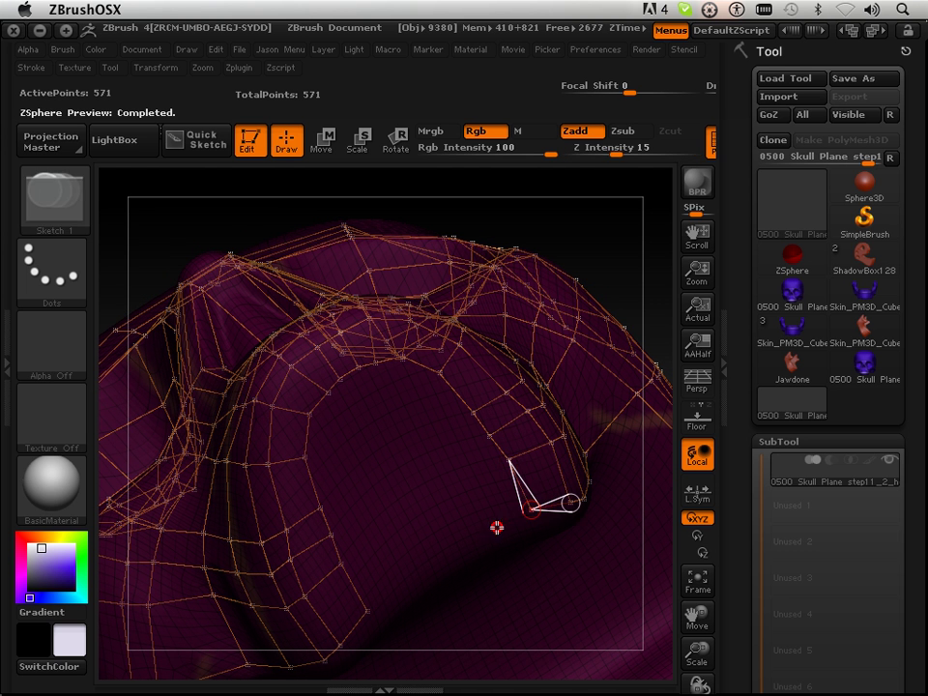
pyautogui.click(477, 538)
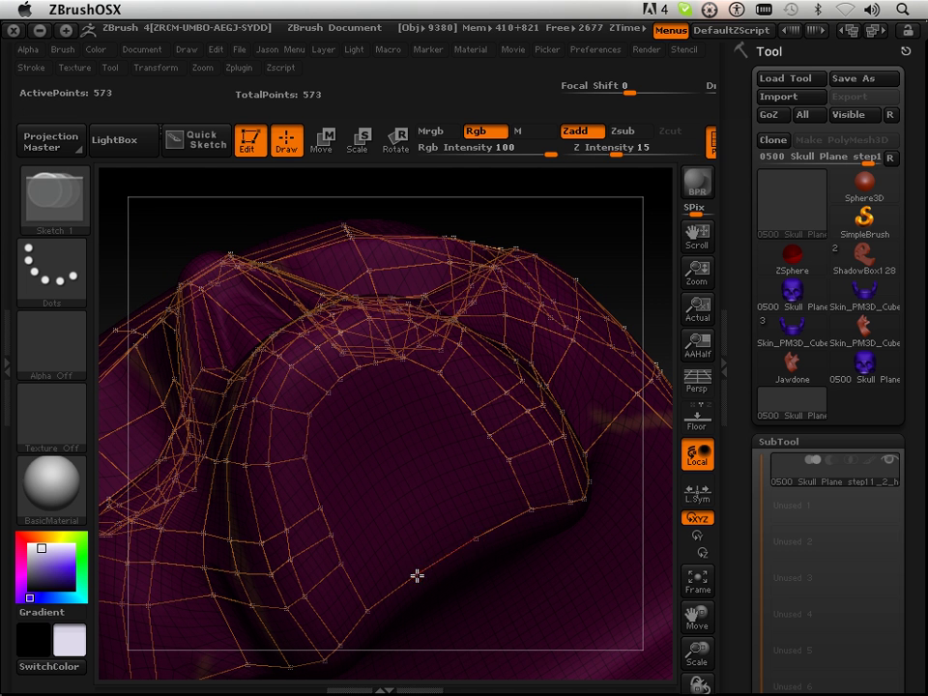
pyautogui.click(509, 461)
pyautogui.click(451, 502)
pyautogui.click(398, 536)
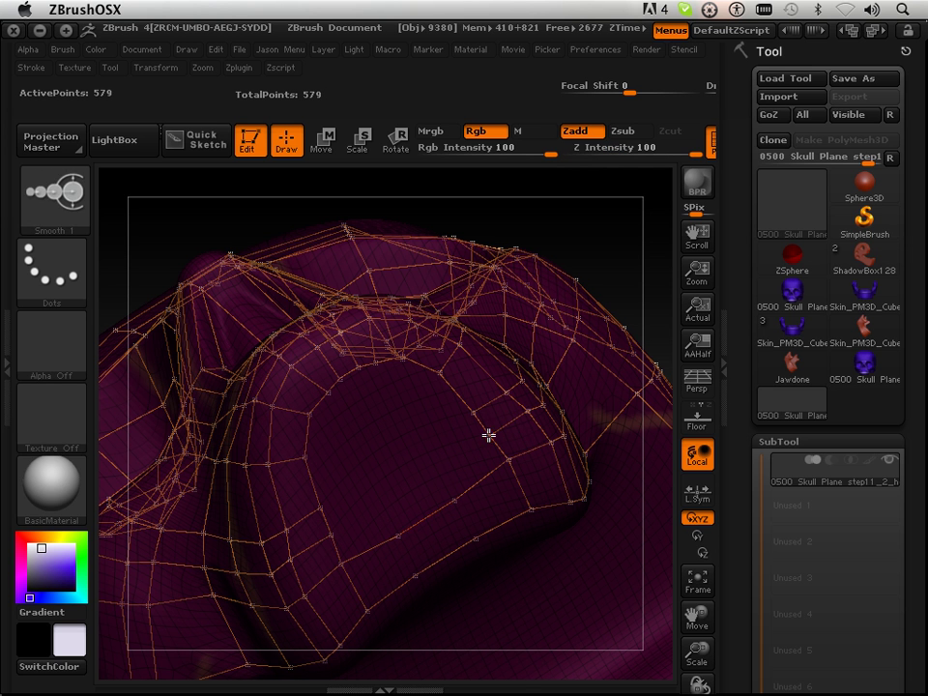
# Step: Draw two more cross rows further forward over the palate, with mirrored points between the side loops, and preview the mesh
pyautogui.click(441, 471)
pyautogui.click(379, 505)
pyautogui.keyDown('shift'); pyautogui.click(473, 412); pyautogui.keyUp('shift')
pyautogui.click(425, 444)
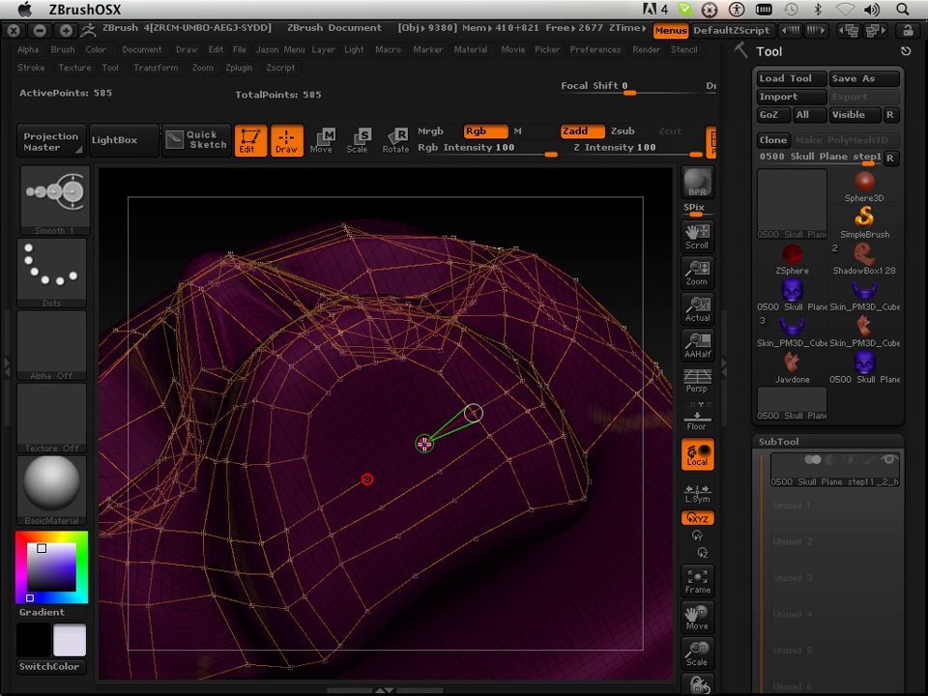
pyautogui.click(368, 476)
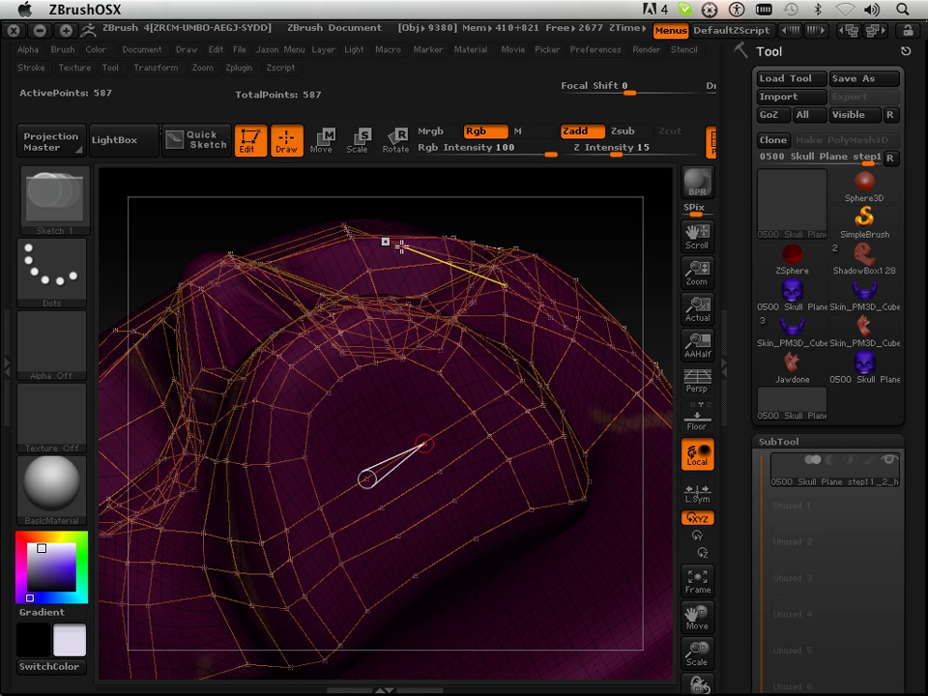
pyautogui.moveTo(454, 236); pyautogui.dragTo(488, 241)
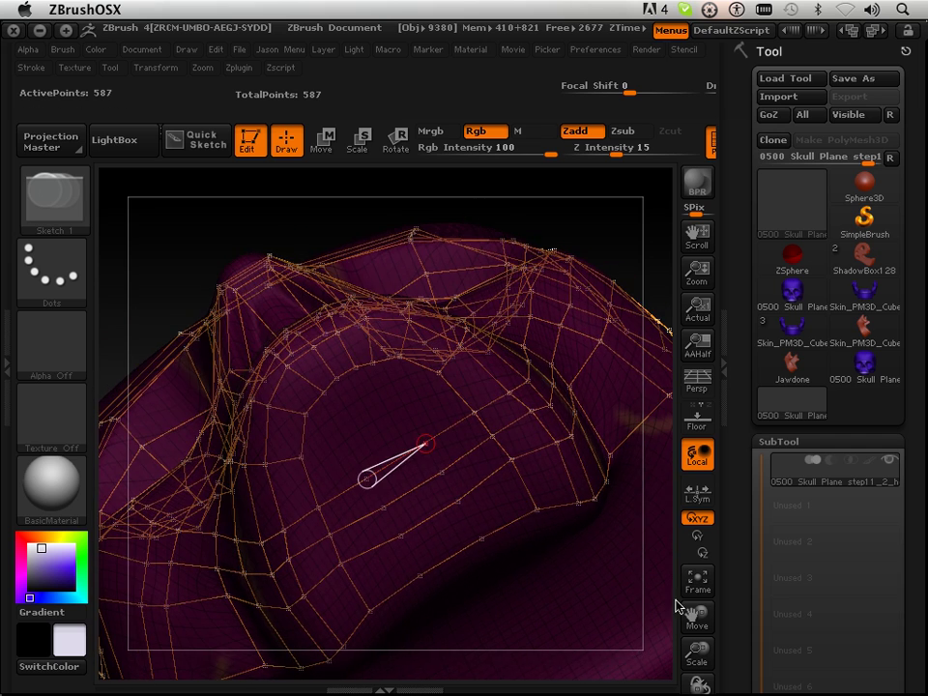
pyautogui.moveTo(700, 657); pyautogui.dragTo(537, 521)
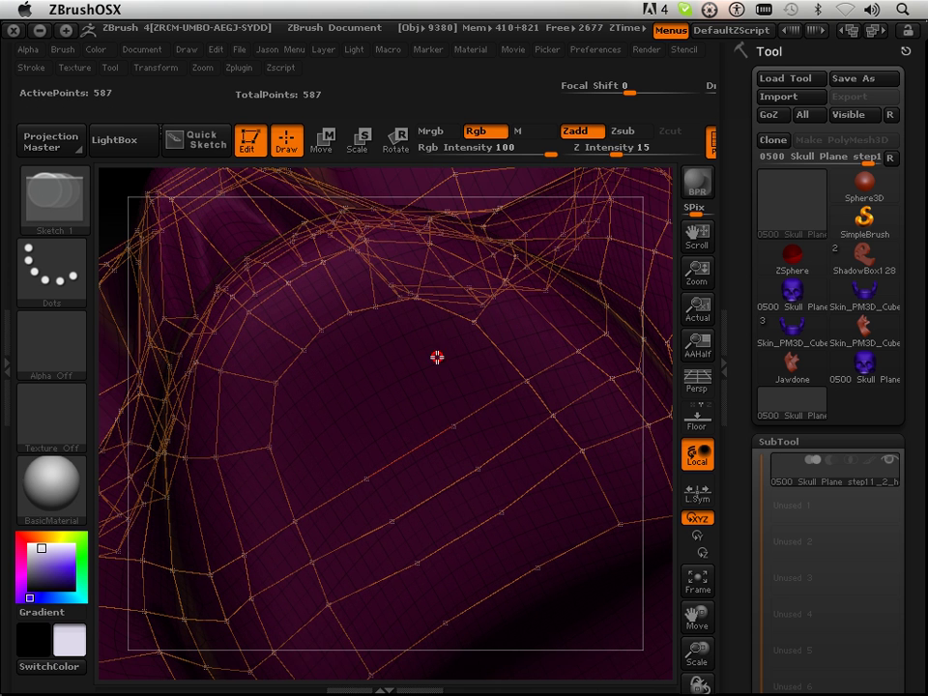
pyautogui.press('a')
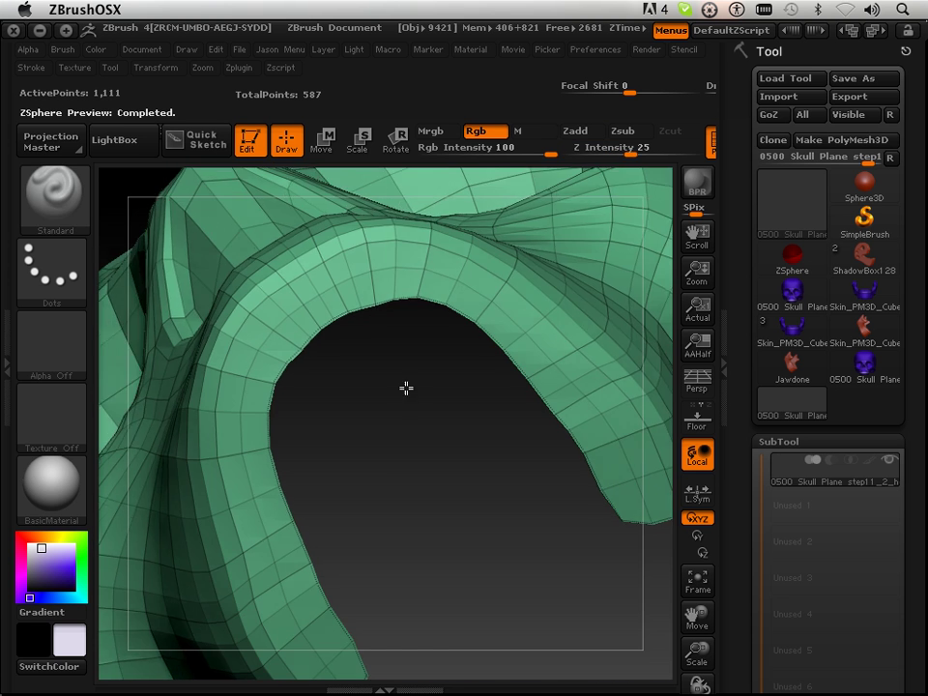
pyautogui.press('a')
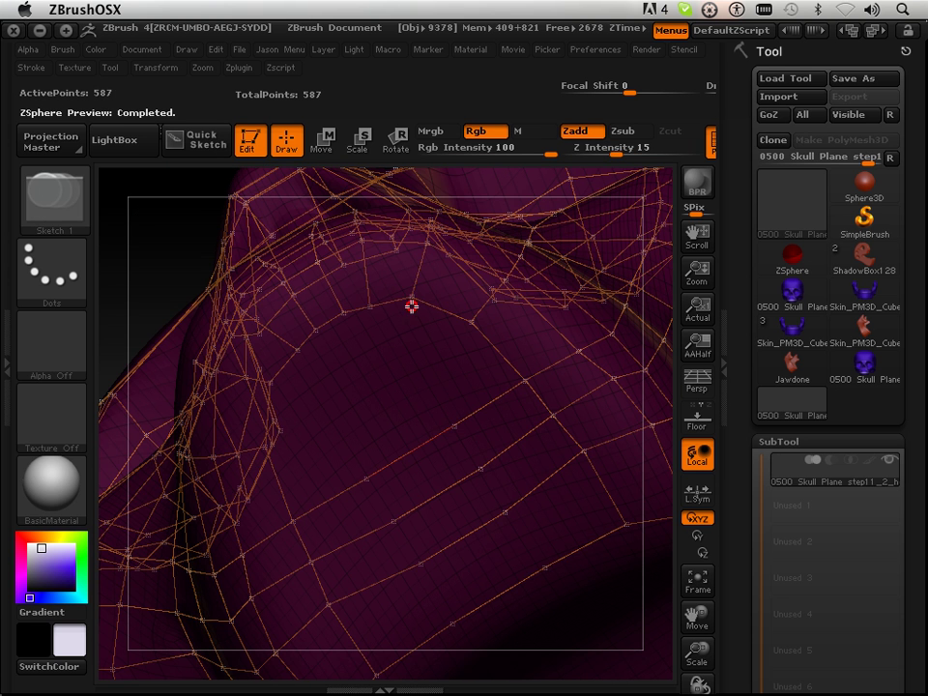
# Step: Try branching a mirrored pair of points inward from the front of the loop and connecting them, preview the mesh, and undo the attempt
pyautogui.press('shift')
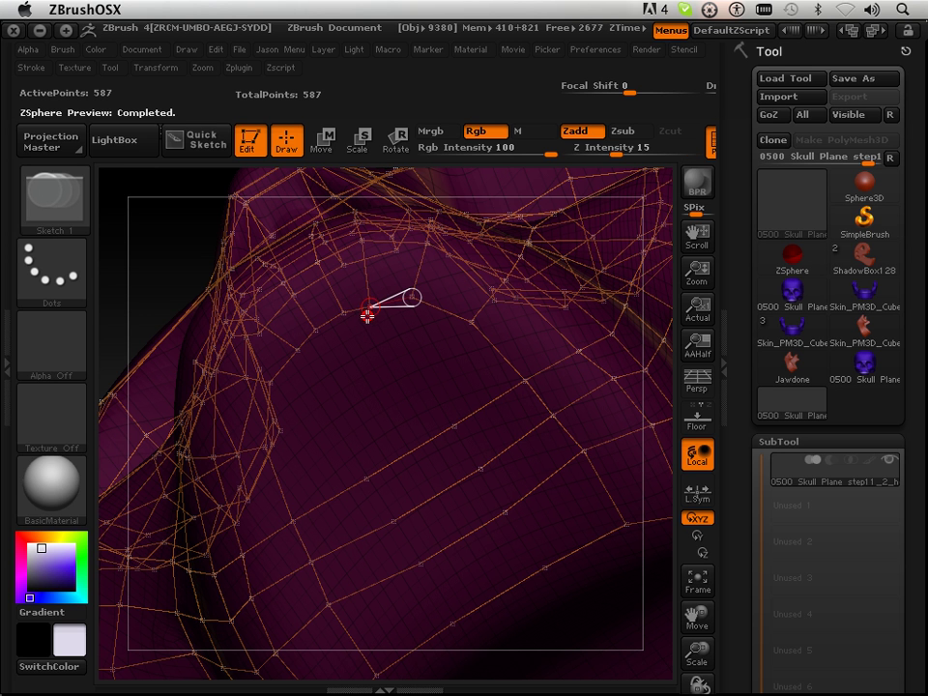
pyautogui.keyDown('ctrl'); pyautogui.click(370, 308); pyautogui.keyUp('ctrl')
pyautogui.click(384, 339)
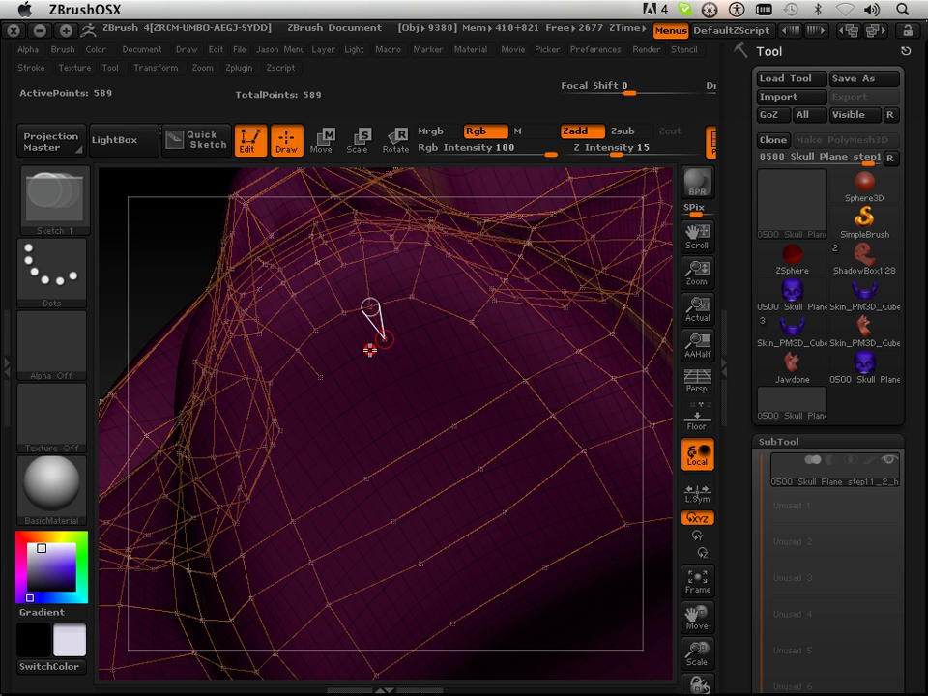
pyautogui.press('shift')
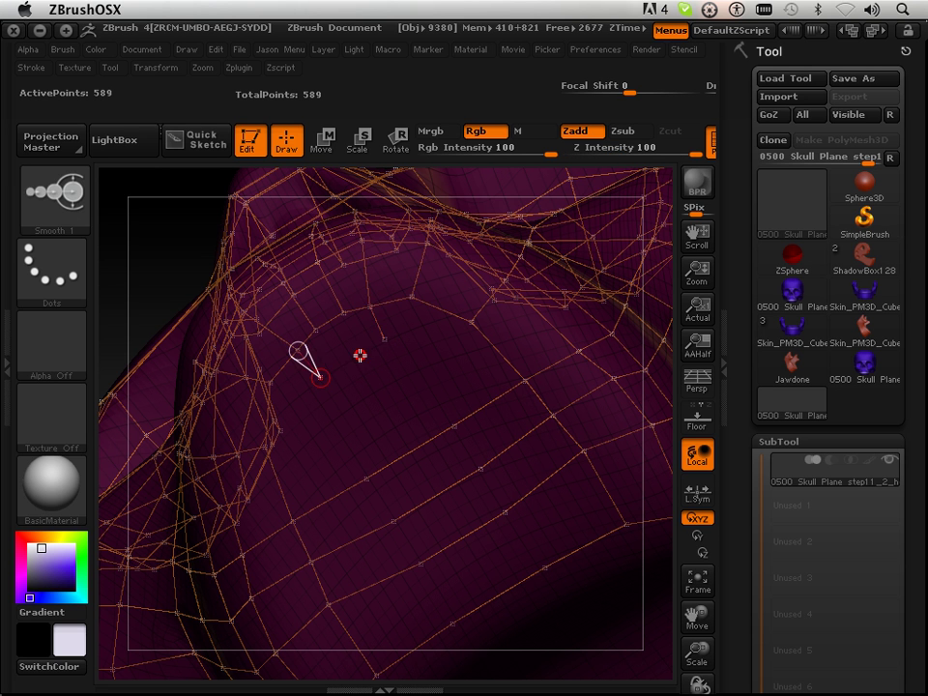
pyautogui.press('a')
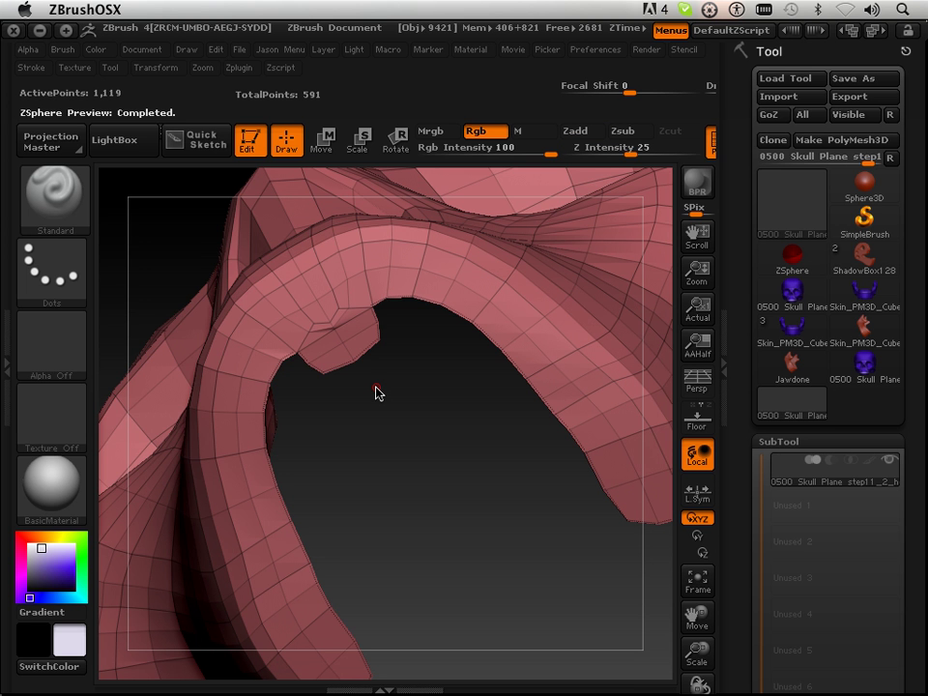
pyautogui.moveTo(391, 418)
pyautogui.mouseDown()
pyautogui.moveTo(429, 516)
pyautogui.moveTo(414, 522)
pyautogui.moveTo(415, 437)
pyautogui.moveTo(403, 429)
pyautogui.mouseUp()
pyautogui.press('a')
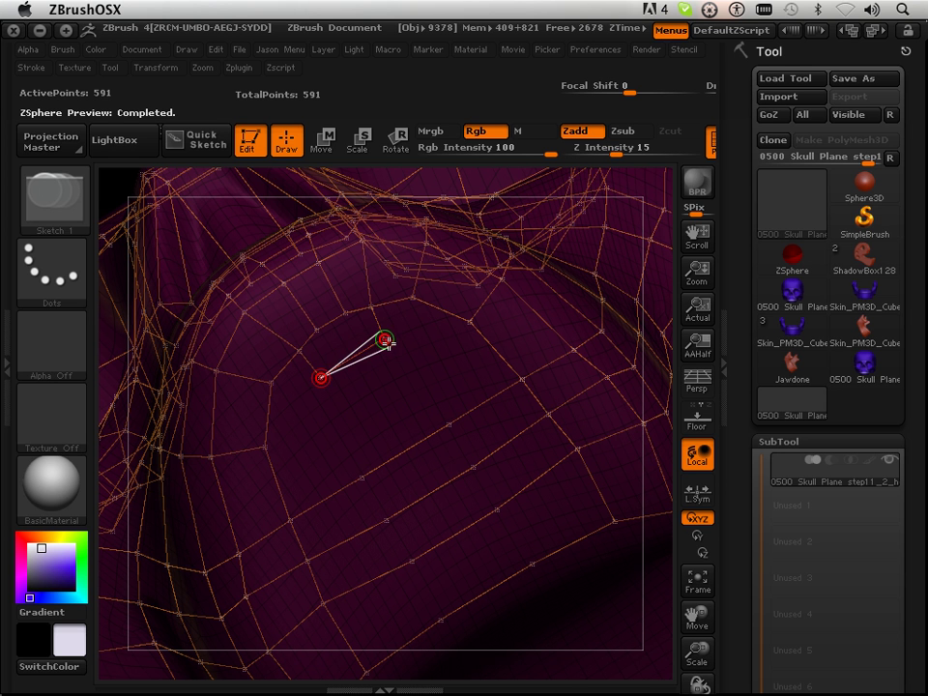
pyautogui.press('super+z')
pyautogui.press('super+z')
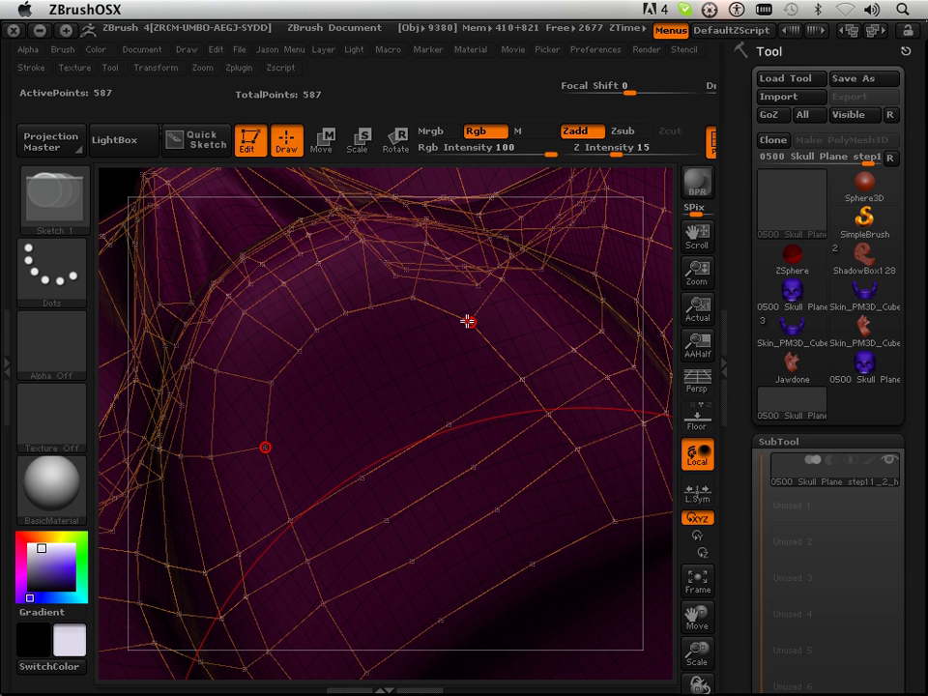
# Step: Branch a point inward from the side of the palate loop ahead of the cross rows and connect it to the loop's front
pyautogui.press('shift')
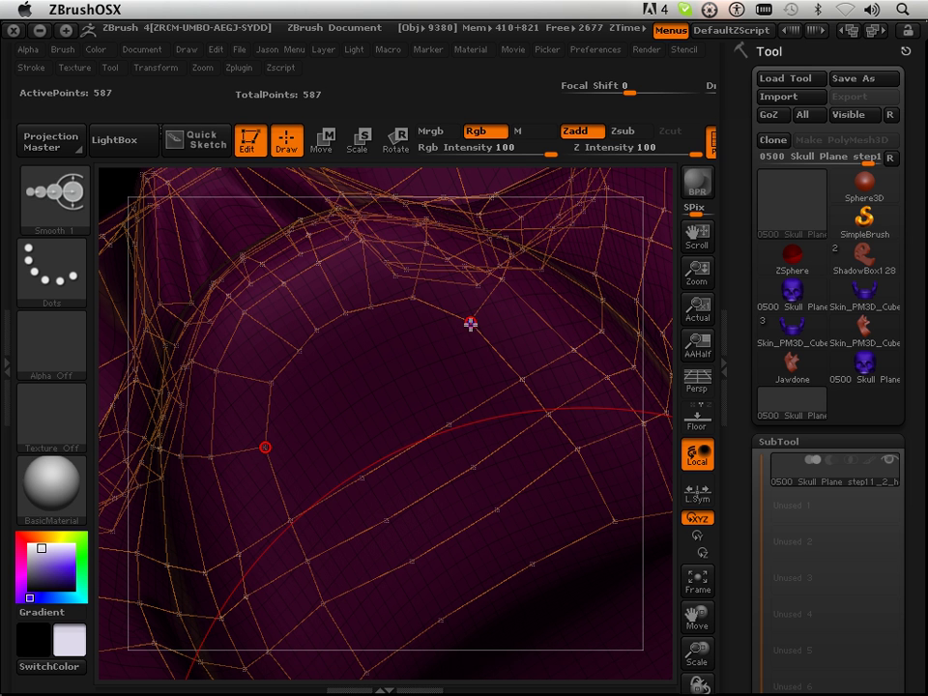
pyautogui.keyDown('shift'); pyautogui.click(471, 323); pyautogui.keyUp('shift')
pyautogui.click(433, 354)
pyautogui.press('shift')
pyautogui.press('shift')
pyautogui.click(374, 310)
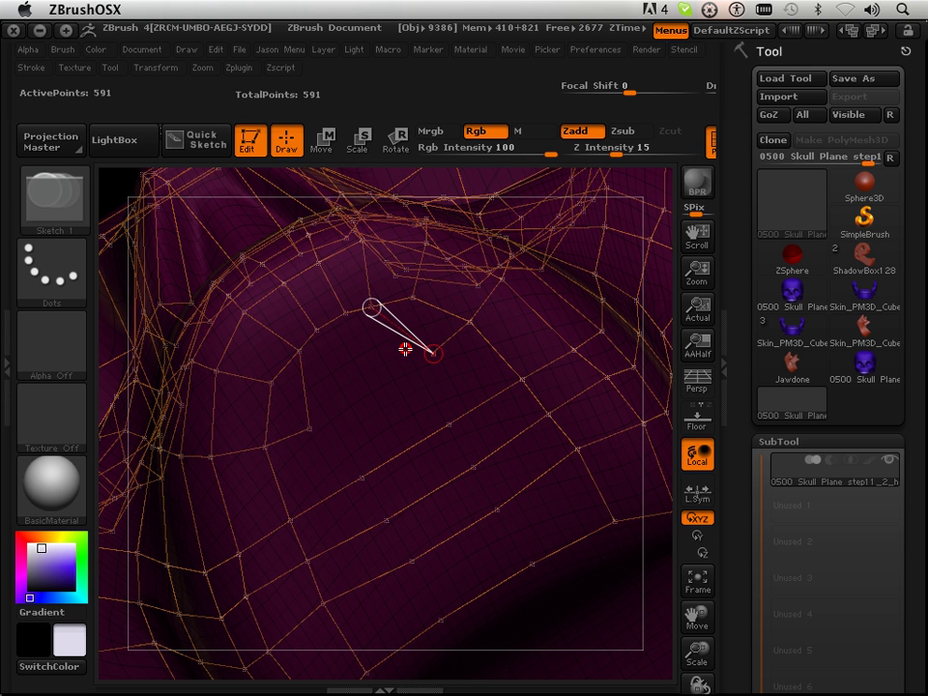
# Step: Draw a cross row between the new mirrored inner points, tie its middle points to the loop's front, and preview the mesh
pyautogui.keyDown('shift'); pyautogui.click(433, 355); pyautogui.keyUp('shift')
pyautogui.moveTo(397, 381); pyautogui.dragTo(399, 380)
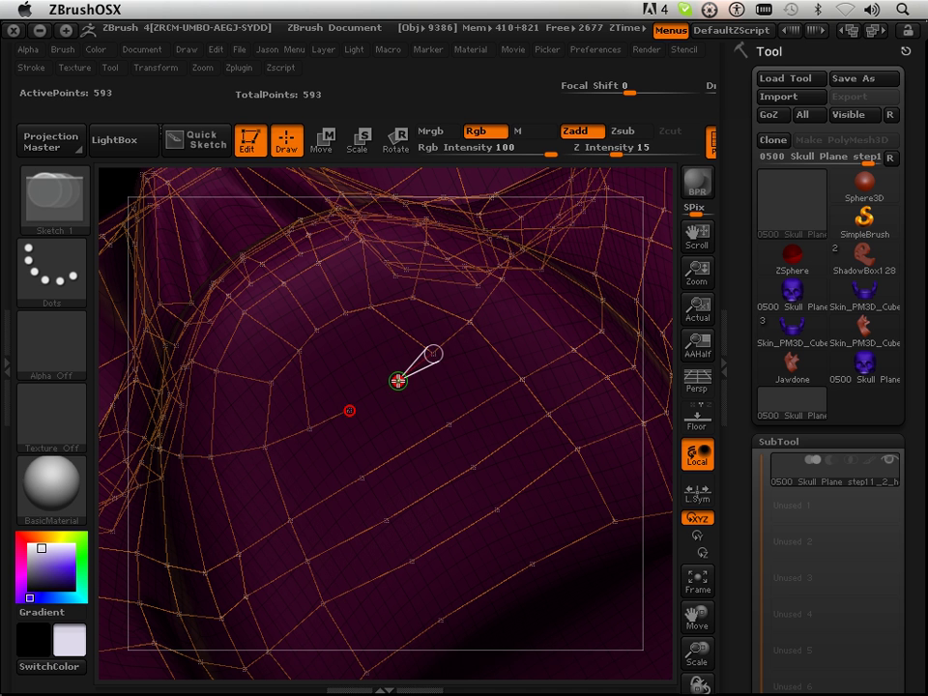
pyautogui.moveTo(346, 316); pyautogui.dragTo(384, 391)
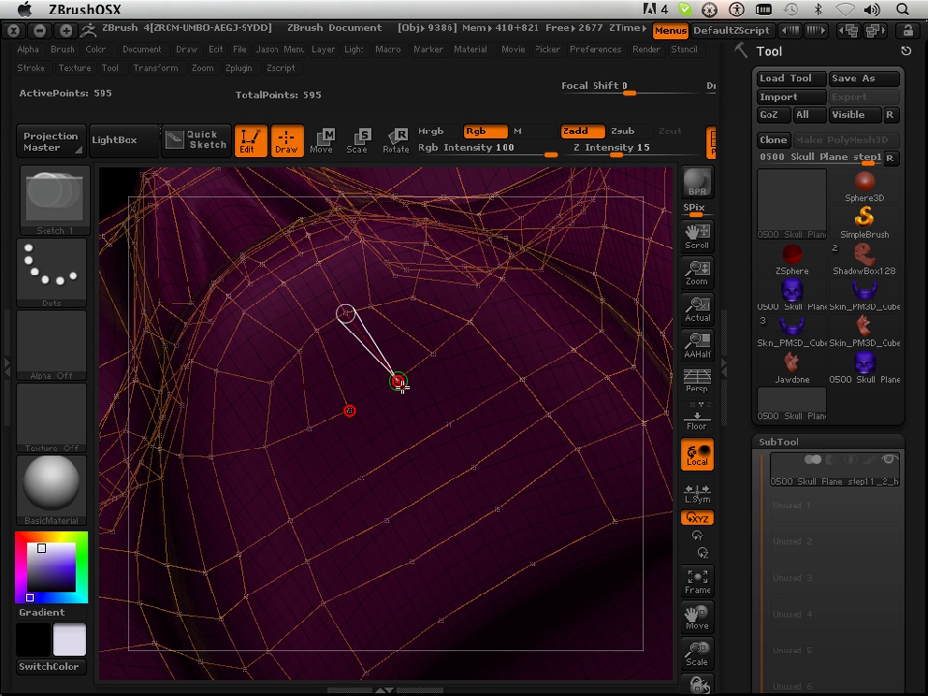
pyautogui.press('a')
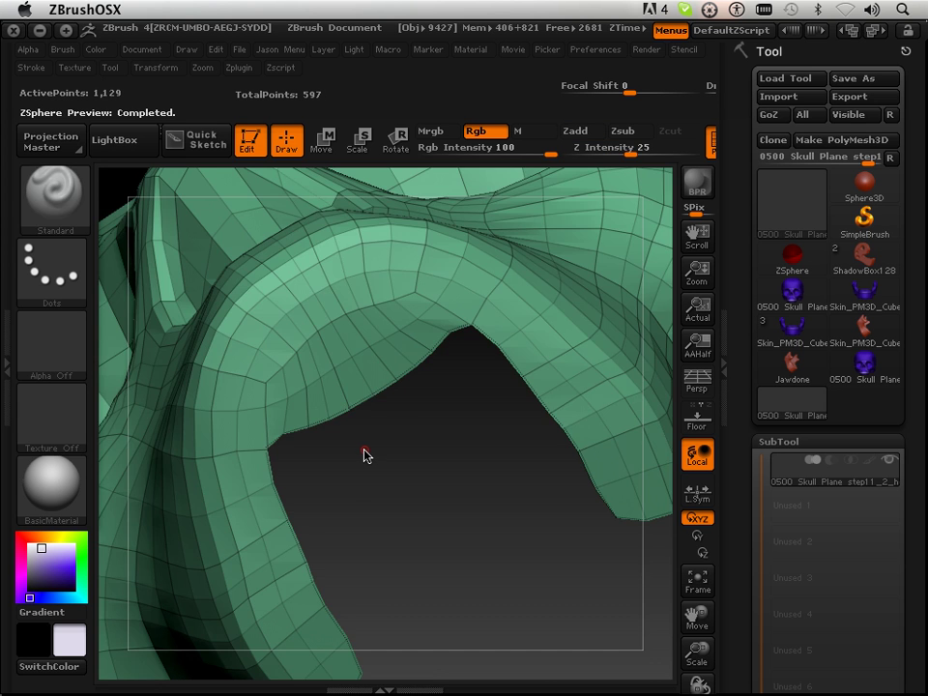
pyautogui.press('a')
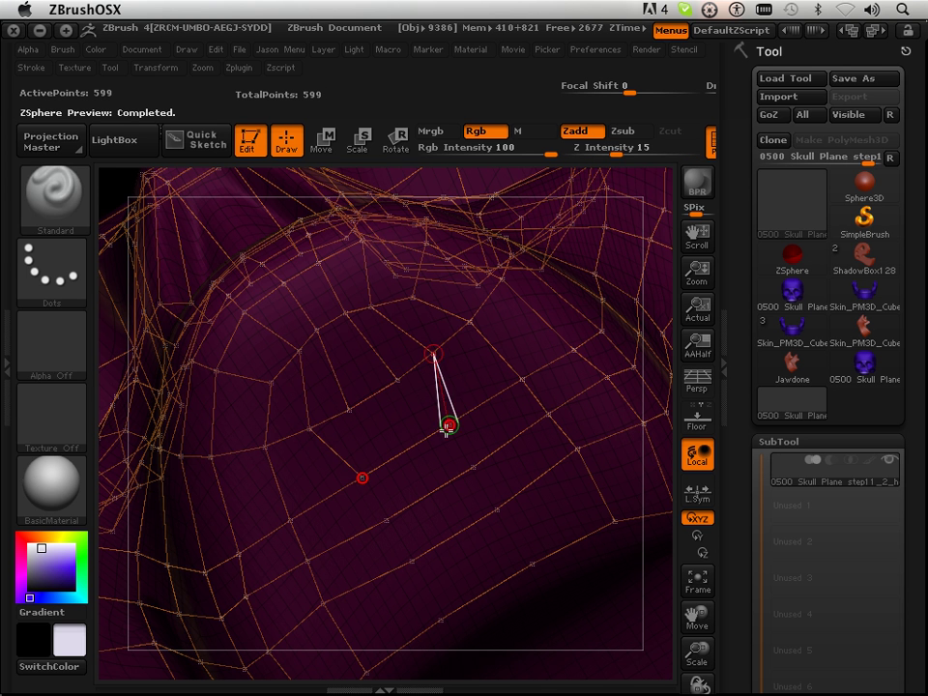
pyautogui.press('a')
pyautogui.press('a')
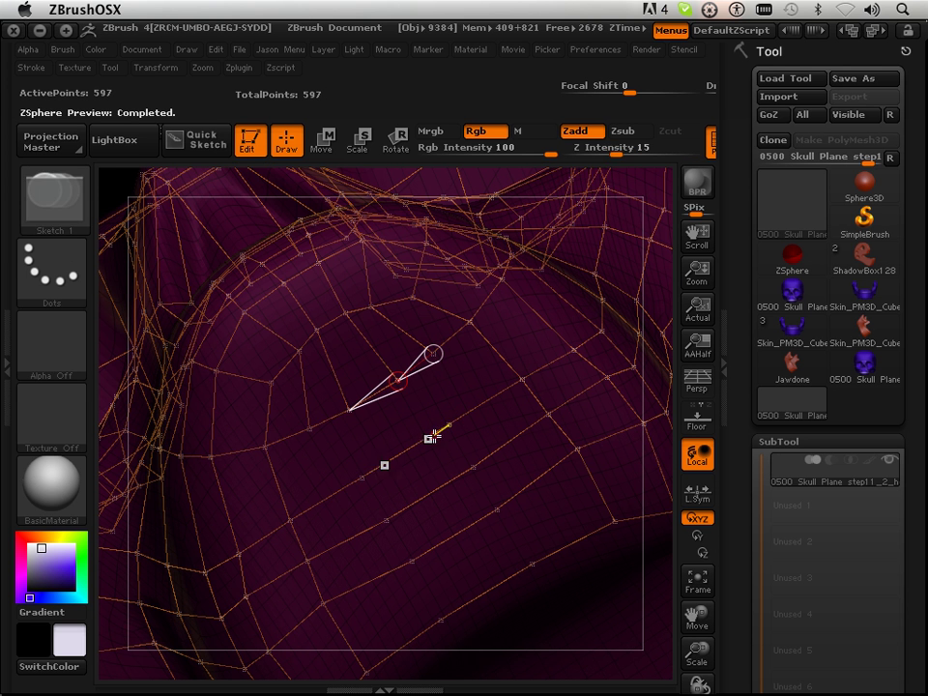
# Step: Connect the new inner cross row's points back to the next row's points over the palate and preview the mesh
pyautogui.press('a')
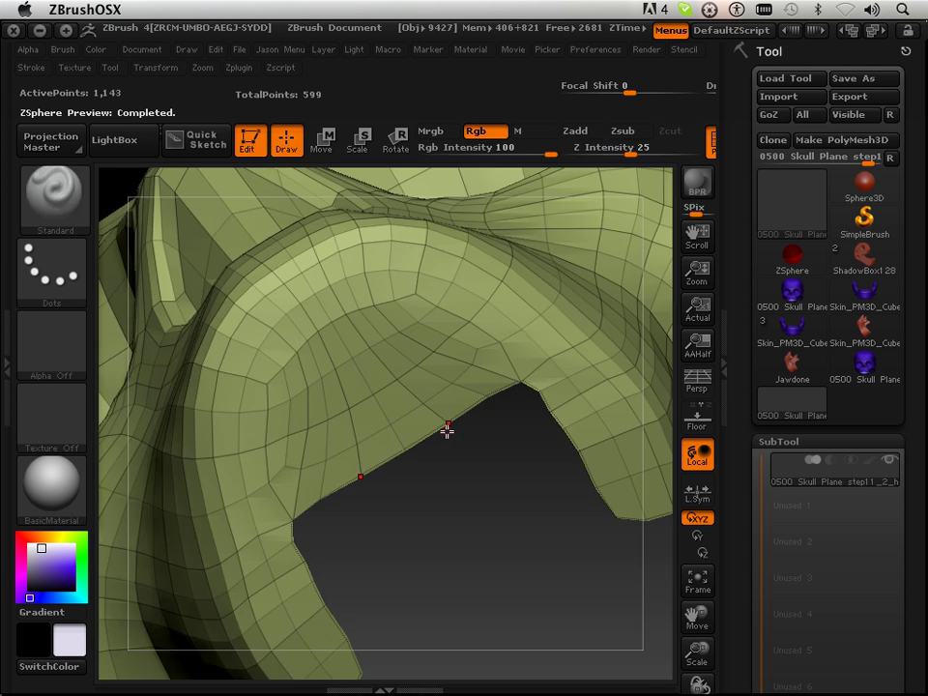
pyautogui.press('a')
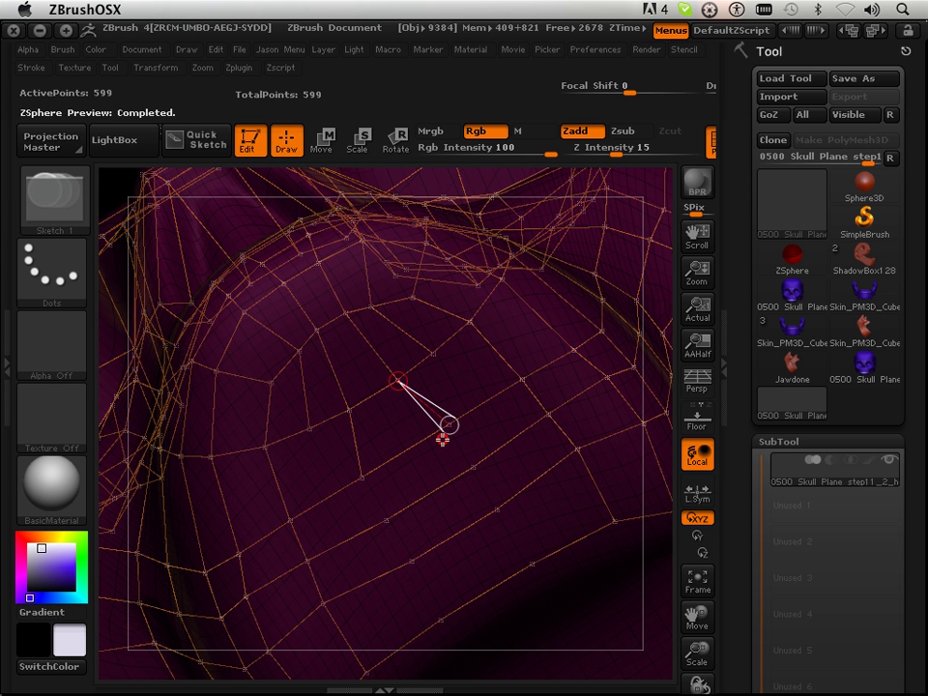
pyautogui.keyDown('shift'); pyautogui.click(449, 427); pyautogui.keyUp('shift')
pyautogui.click(472, 467)
pyautogui.press('a')
pyautogui.press('a')
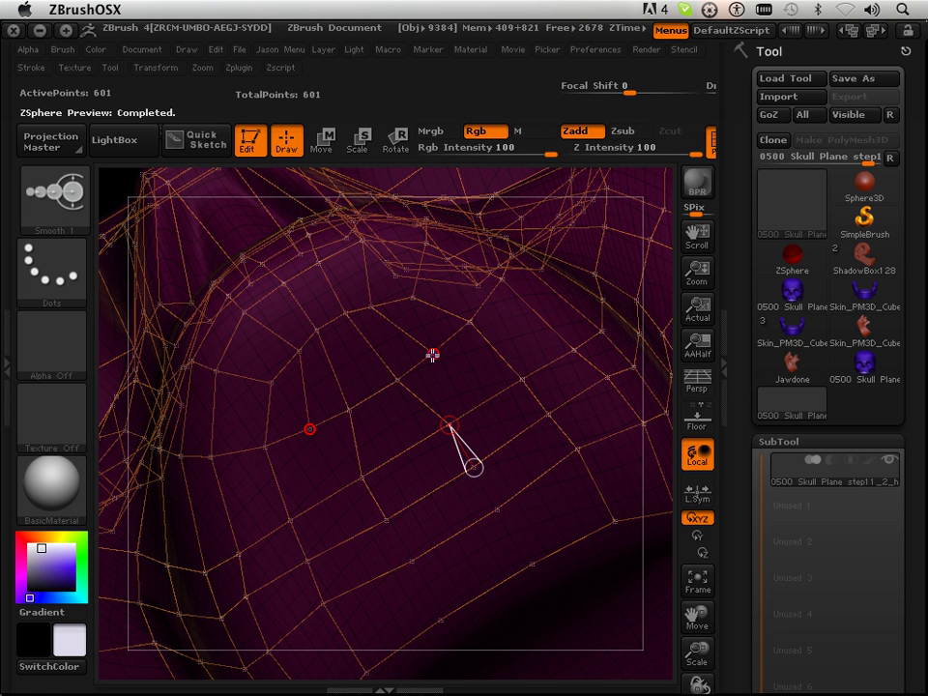
# Step: Insert mirrored points between the palate's inner points and side loop, connect them to the surrounding points, and preview the mesh
pyautogui.click(483, 404)
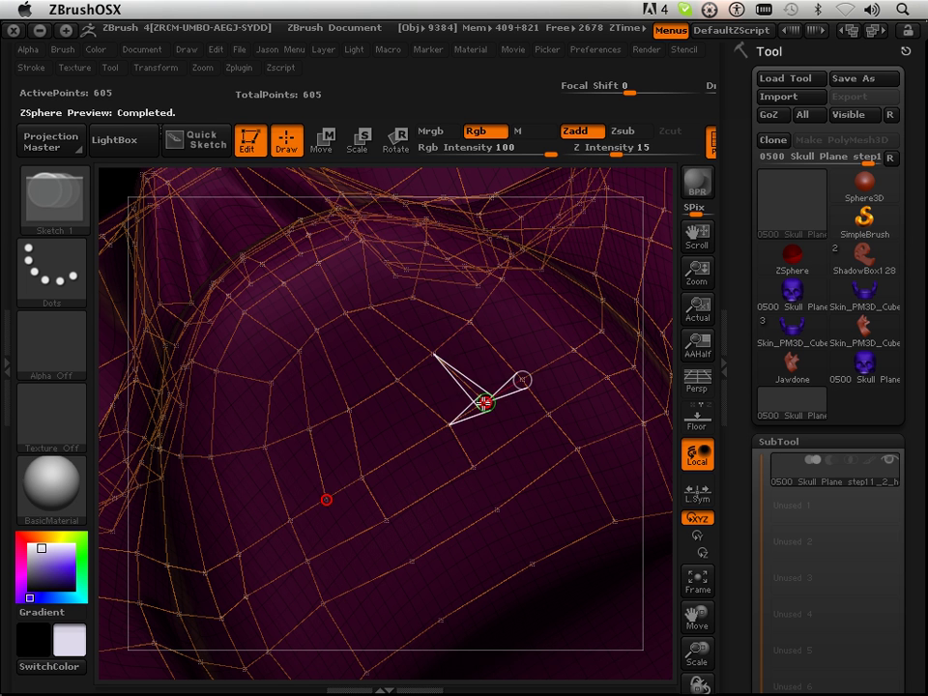
pyautogui.press('a')
pyautogui.press('a')
pyautogui.press('a')
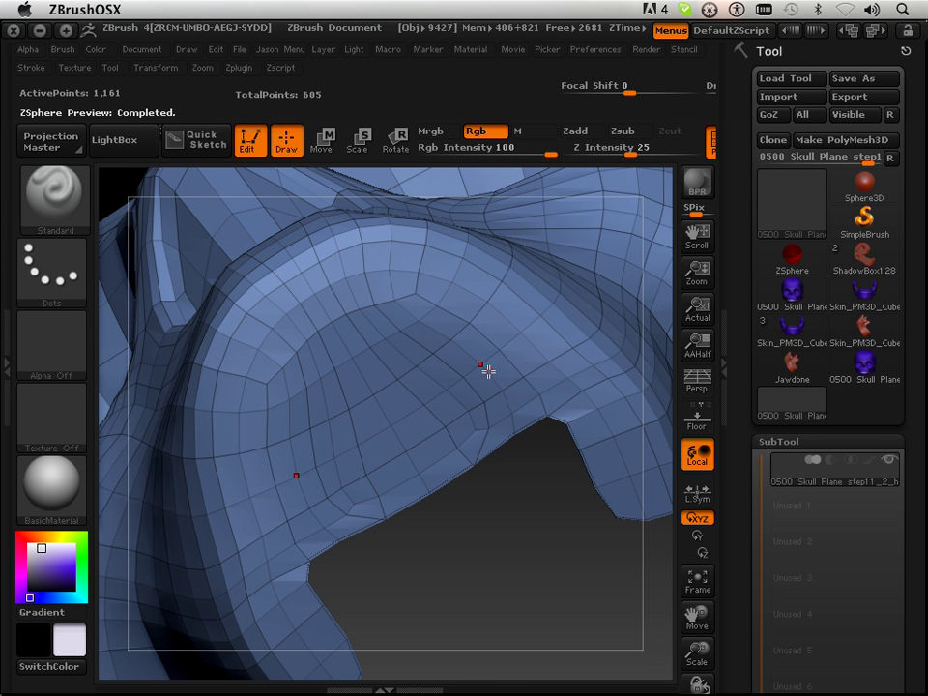
pyautogui.press('a')
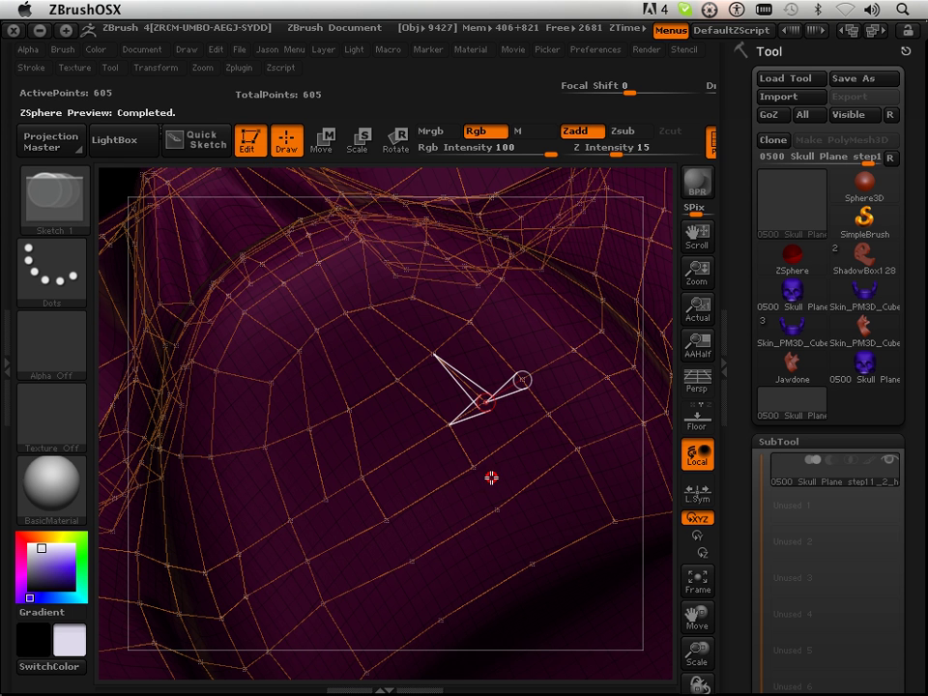
pyautogui.press('a')
pyautogui.press('a')
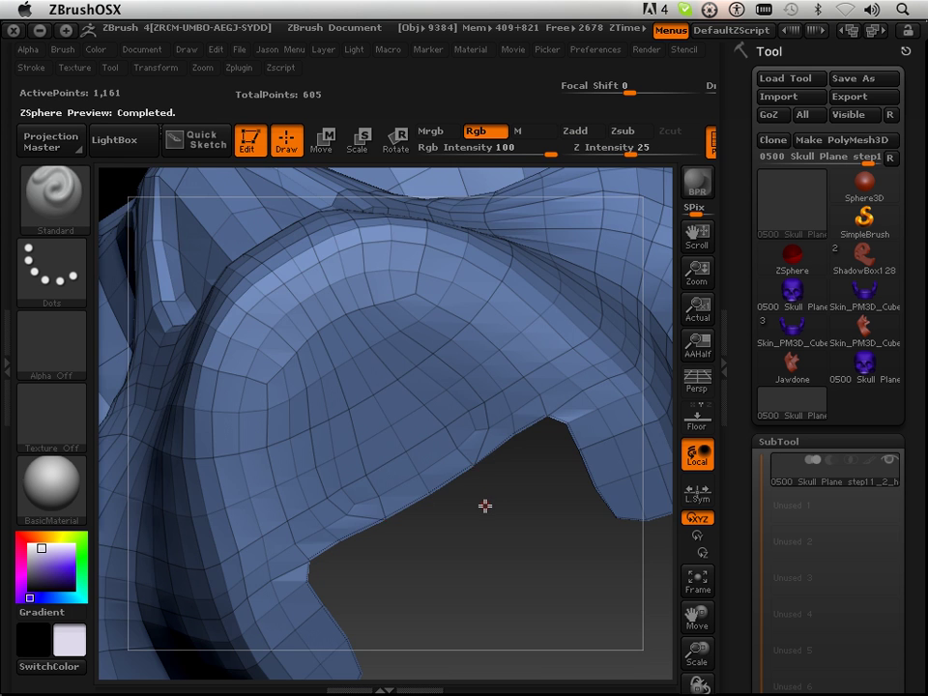
pyautogui.press('shift')
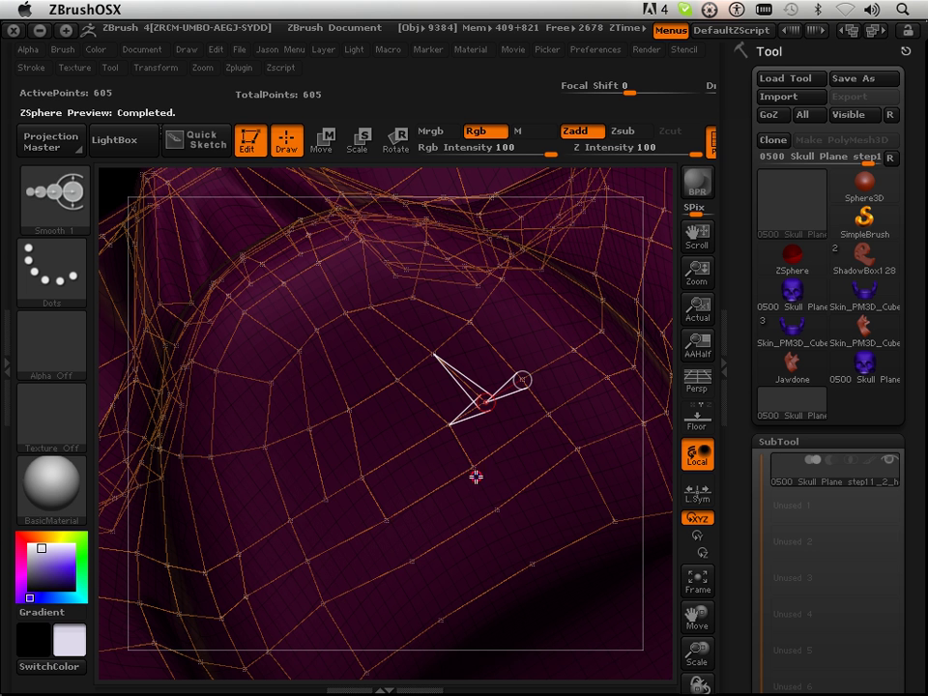
# Step: Connect the middle points of the palate's remaining cross rows to each other and preview the filled surface
pyautogui.keyDown('shift'); pyautogui.click(496, 513); pyautogui.keyUp('shift')
pyautogui.click(531, 563)
pyautogui.press('a')
pyautogui.press('a')
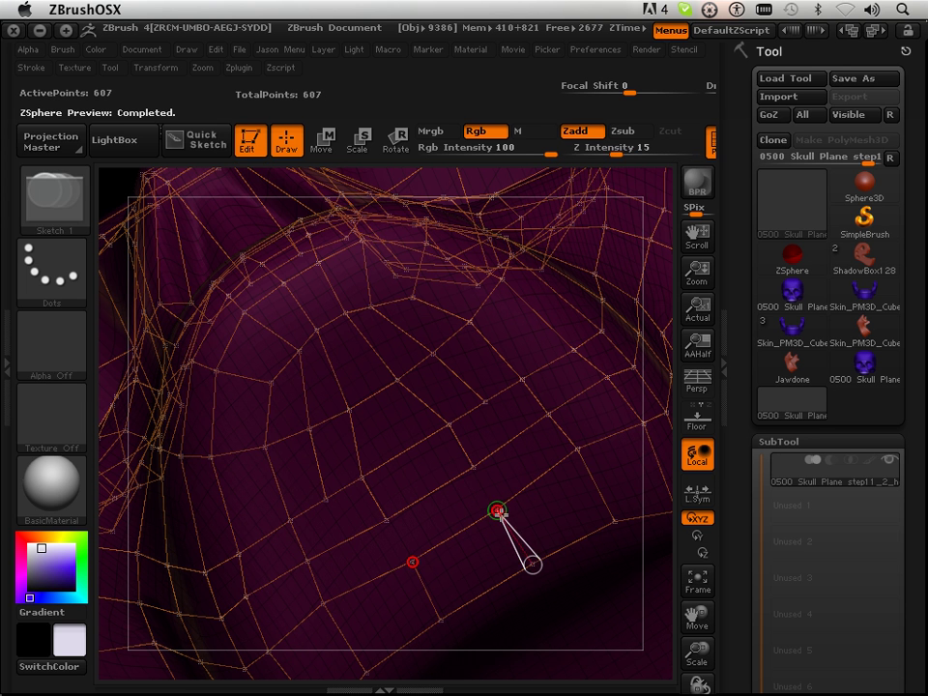
pyautogui.press('shift')
pyautogui.press('a')
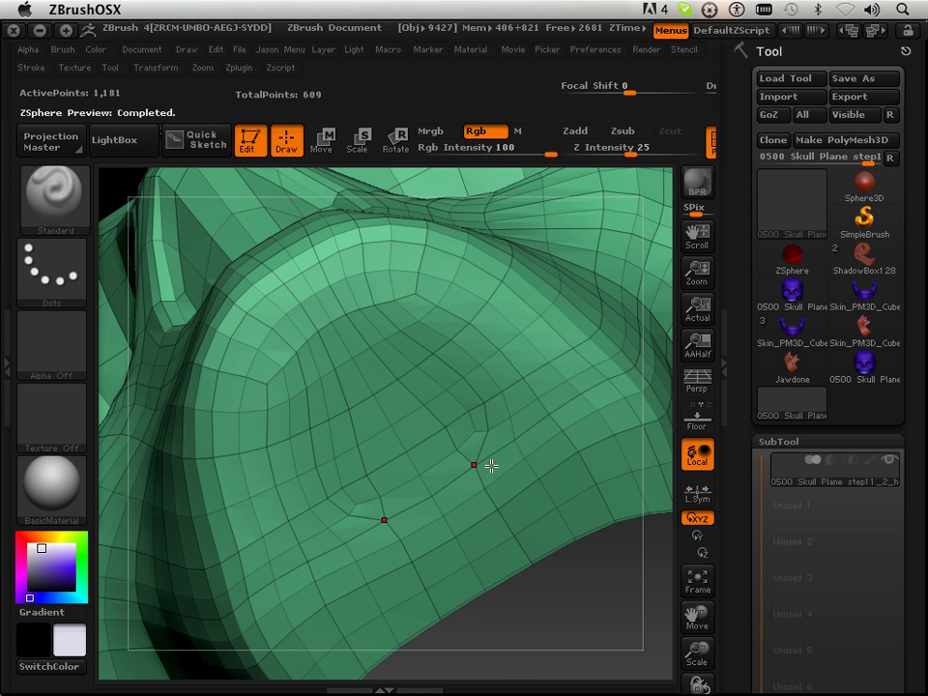
pyautogui.press('a')
pyautogui.press('a')
pyautogui.press('a')
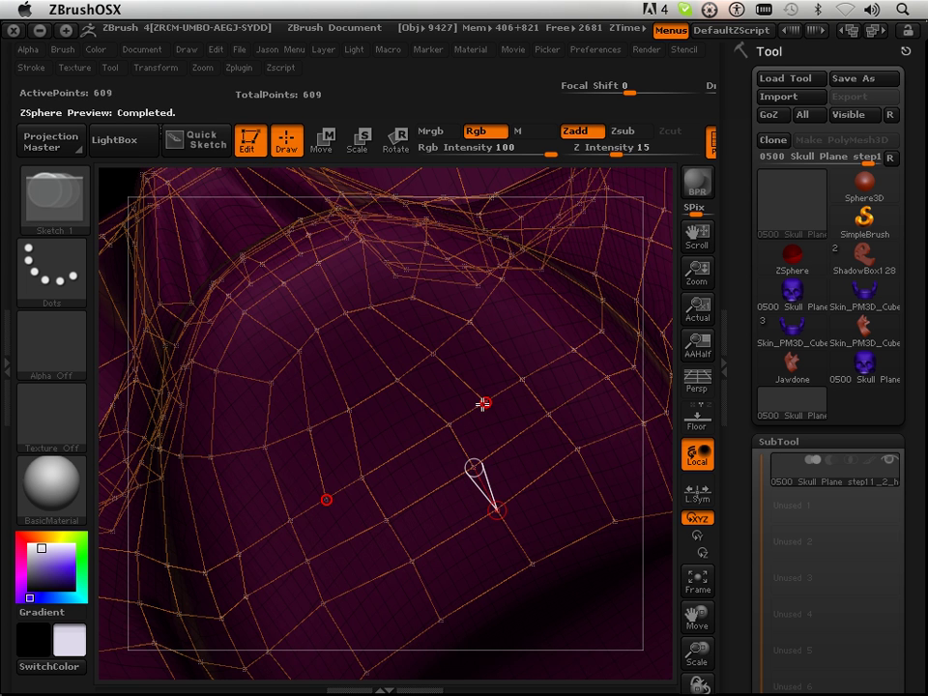
pyautogui.press('a')
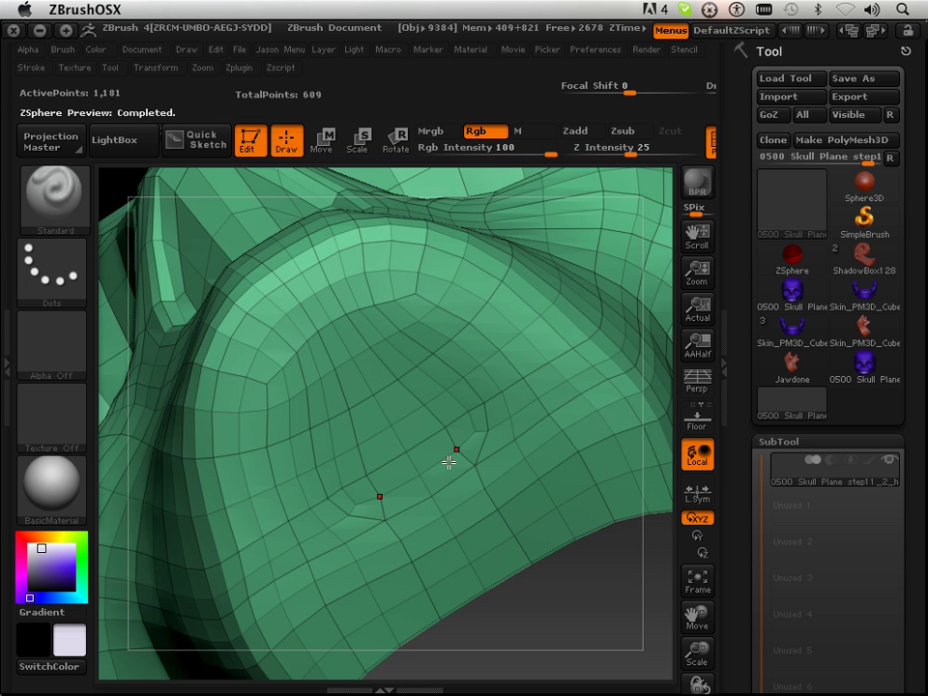
# Step: Set the adaptive skin preview density to 1 and inspect the palate mesh from below
pyautogui.moveTo(697, 617); pyautogui.dragTo(685, 586)
pyautogui.moveTo(696, 656); pyautogui.dragTo(690, 603)
pyautogui.moveTo(535, 499)
pyautogui.mouseDown()
pyautogui.moveTo(531, 587)
pyautogui.moveTo(505, 602)
pyautogui.moveTo(510, 490)
pyautogui.moveTo(560, 551)
pyautogui.moveTo(540, 600)
pyautogui.mouseUp()
pyautogui.press('a')
pyautogui.press('a')
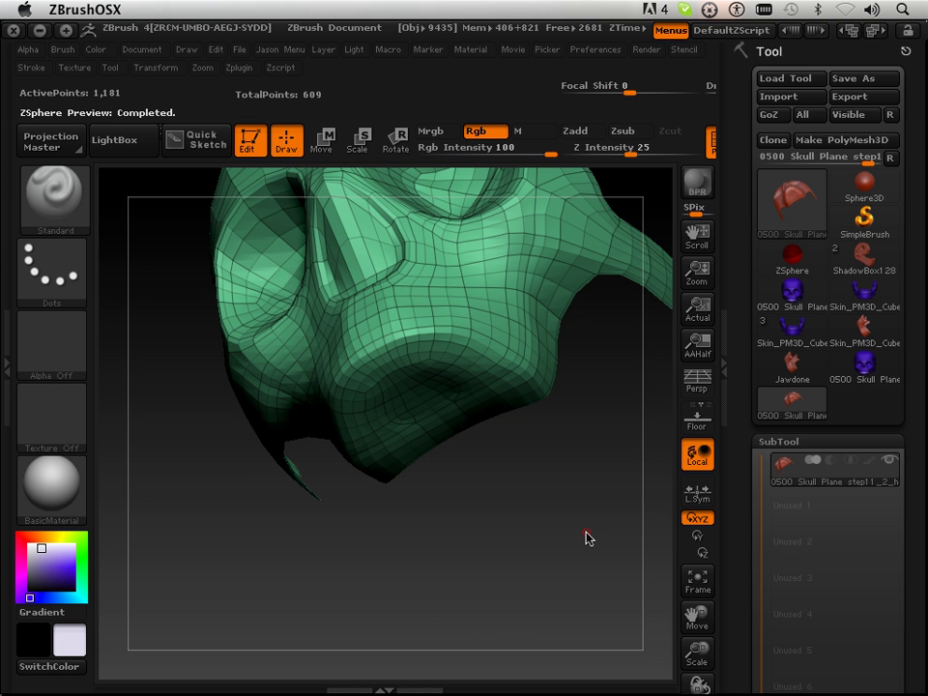
pyautogui.moveTo(741, 520); pyautogui.dragTo(733, 280)
pyautogui.click(771, 379)
pyautogui.click(791, 398)
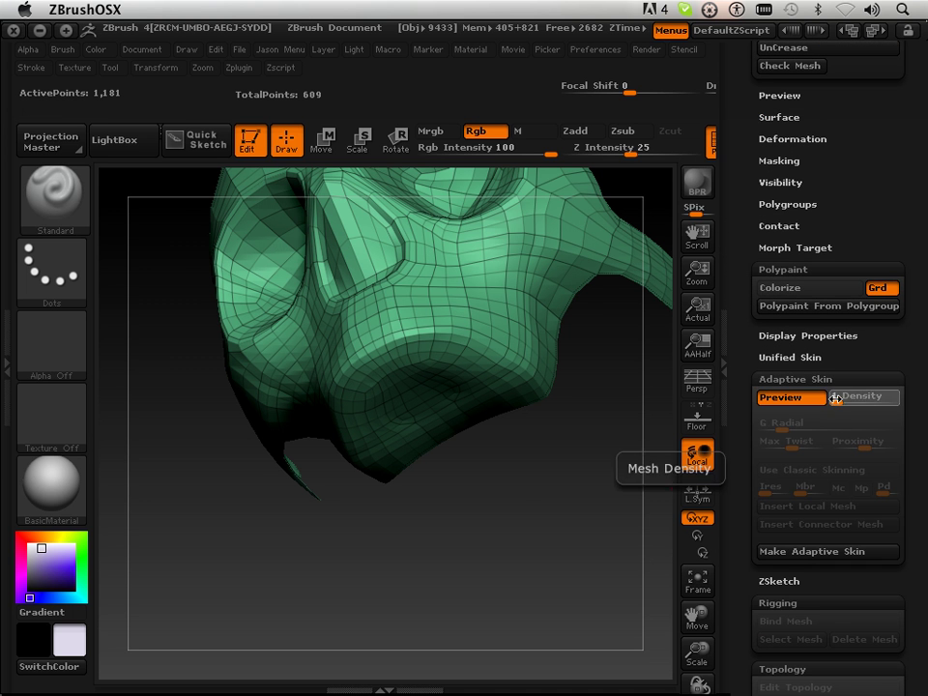
pyautogui.moveTo(539, 483); pyautogui.dragTo(572, 400)
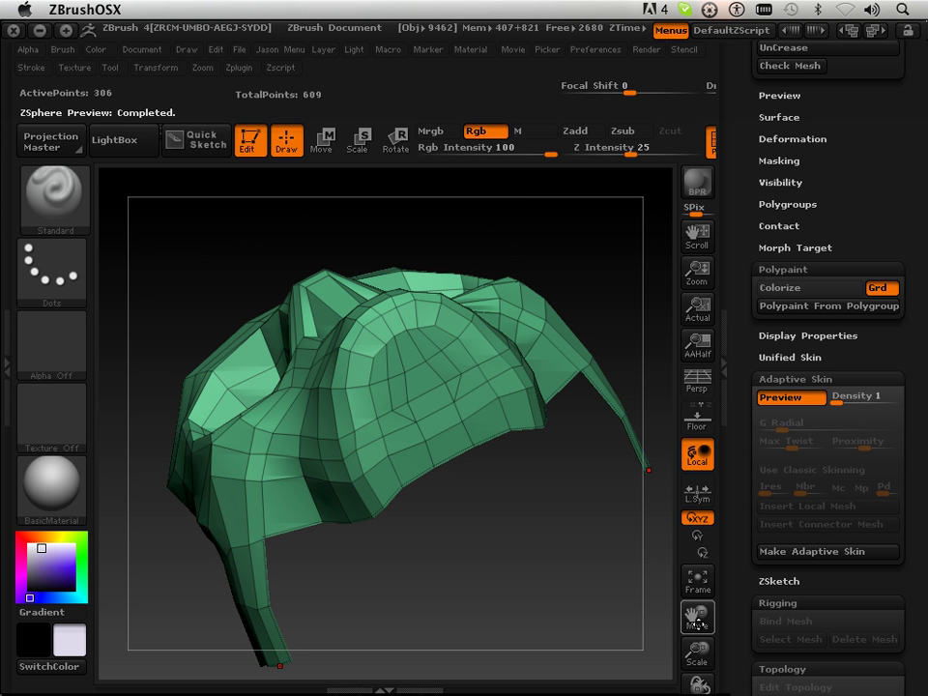
pyautogui.moveTo(696, 616); pyautogui.dragTo(588, 546)
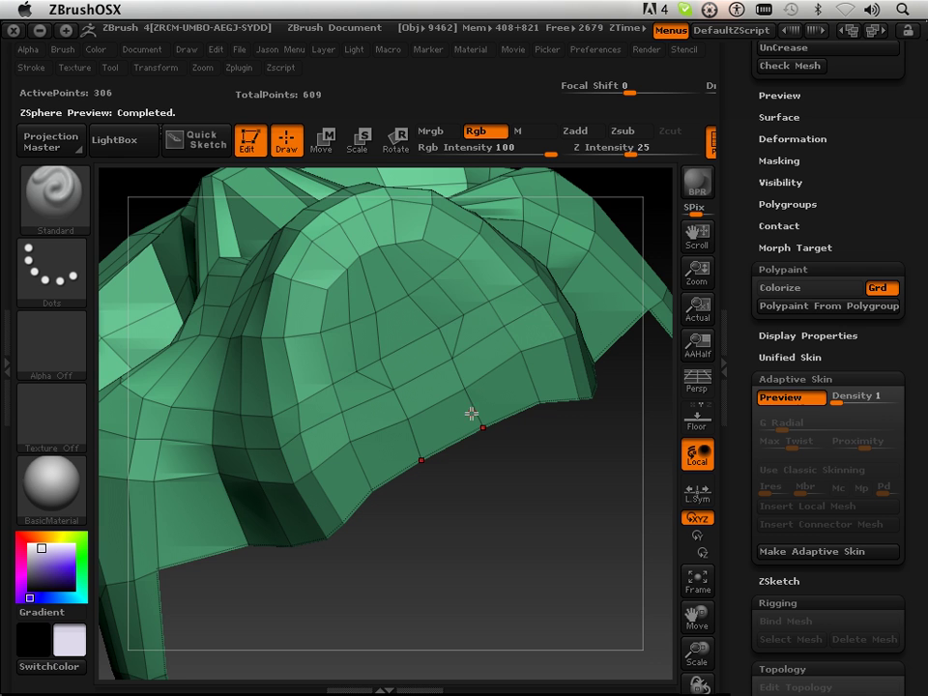
# Step: Add a mirrored lengthwise edge line through the palate's cross rows, beside the middle strip to the open rear edge, and preview the mesh
pyautogui.press('a')
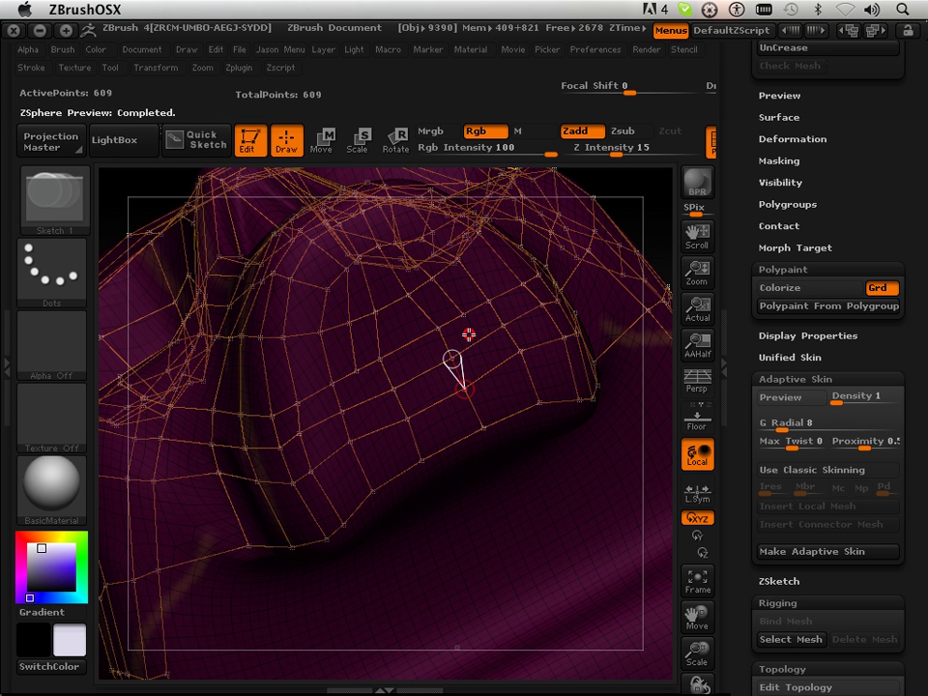
pyautogui.keyDown('ctrl'); pyautogui.click(464, 315); pyautogui.keyUp('ctrl')
pyautogui.moveTo(476, 342); pyautogui.dragTo(486, 360)
pyautogui.click(493, 369)
pyautogui.keyDown('shift'); pyautogui.click(492, 369); pyautogui.keyUp('shift')
pyautogui.press('a')
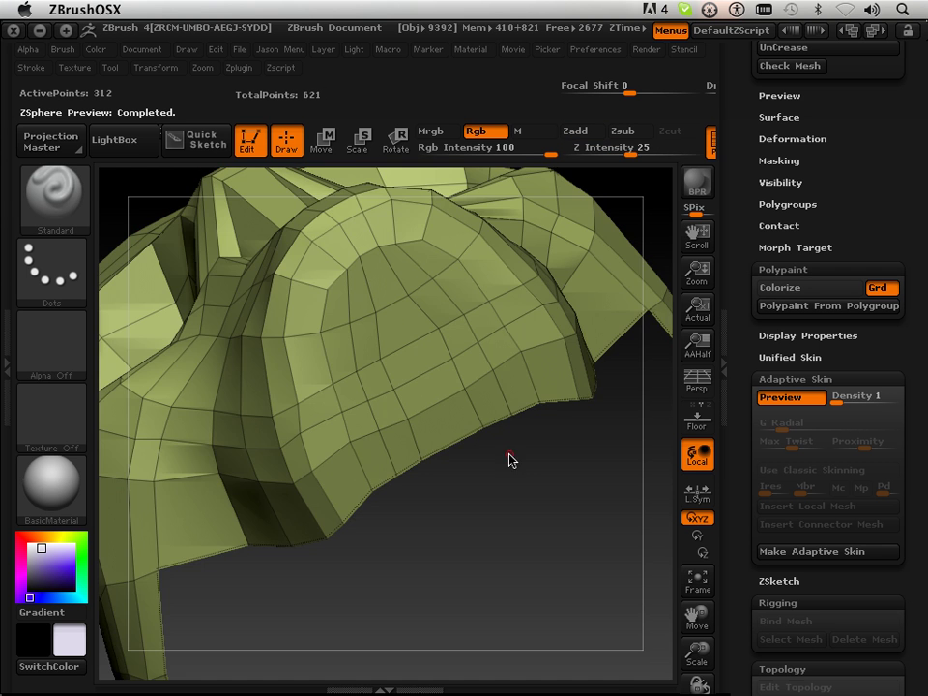
# Step: Examine the density 1 mesh around the eye sockets, nasal cavity, upper jaw and cheek from the front and side
pyautogui.moveTo(497, 510); pyautogui.dragTo(610, 552)
pyautogui.moveTo(697, 633)
pyautogui.mouseDown()
pyautogui.moveTo(696, 656)
pyautogui.moveTo(683, 613)
pyautogui.moveTo(694, 618)
pyautogui.mouseUp()
pyautogui.moveTo(585, 251); pyautogui.dragTo(362, 301)
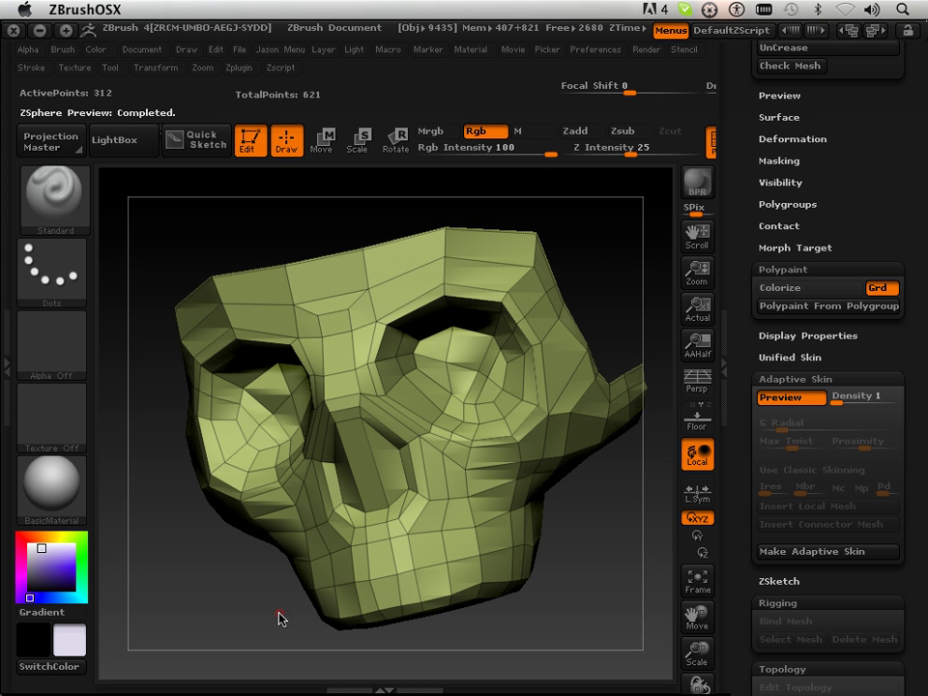
pyautogui.moveTo(267, 617); pyautogui.dragTo(300, 600)
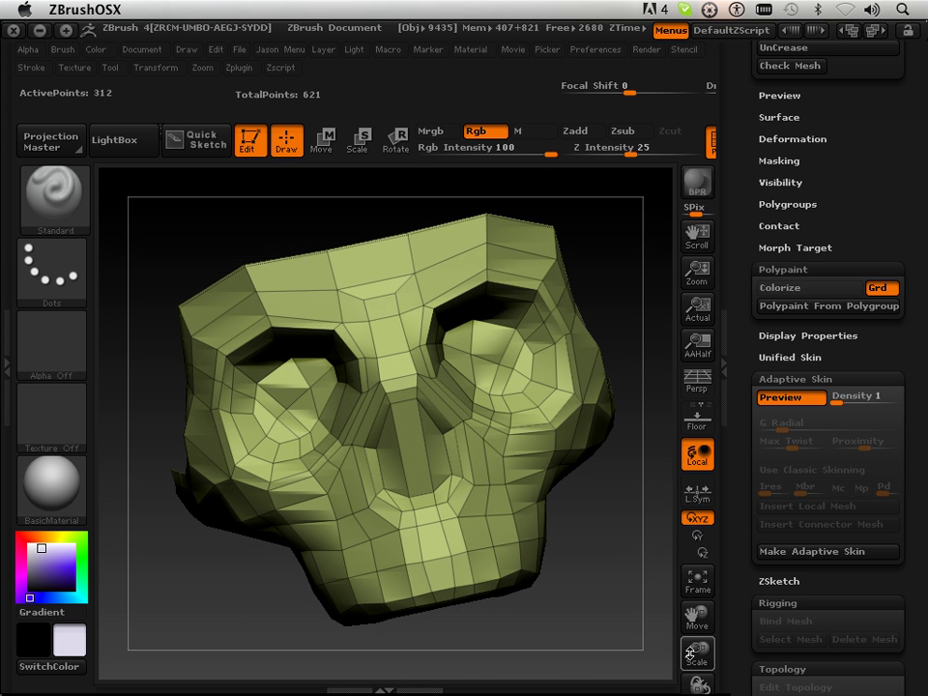
pyautogui.moveTo(695, 650); pyautogui.dragTo(687, 654)
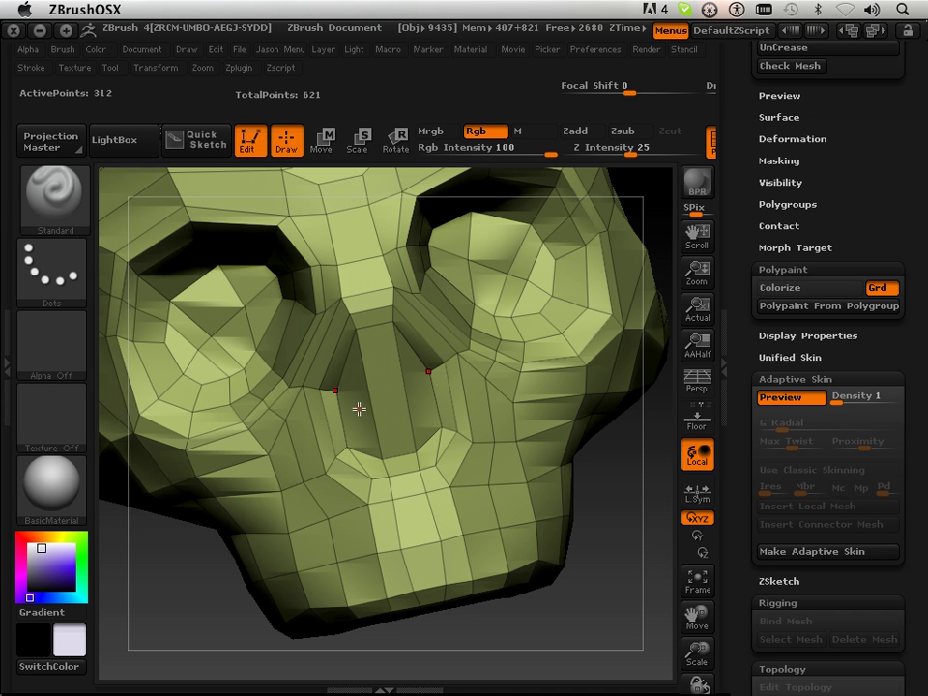
pyautogui.moveTo(243, 576); pyautogui.dragTo(189, 570)
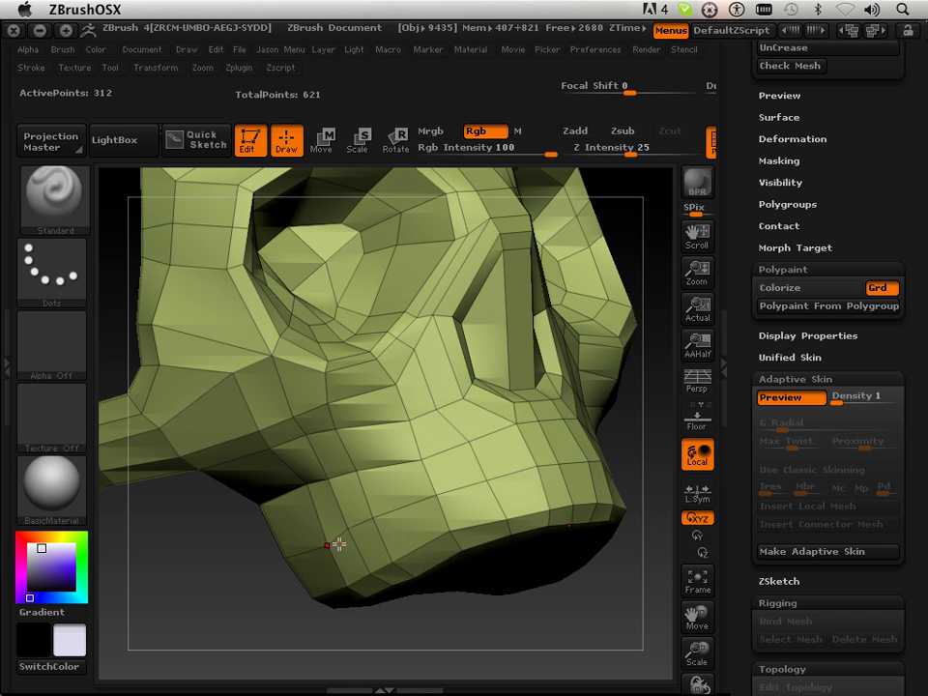
pyautogui.moveTo(257, 593); pyautogui.dragTo(188, 615)
# Step: Draw a cross row of mirrored points between the nasal cavity's side edges, above its lower rim, and preview the mesh
pyautogui.press('a')
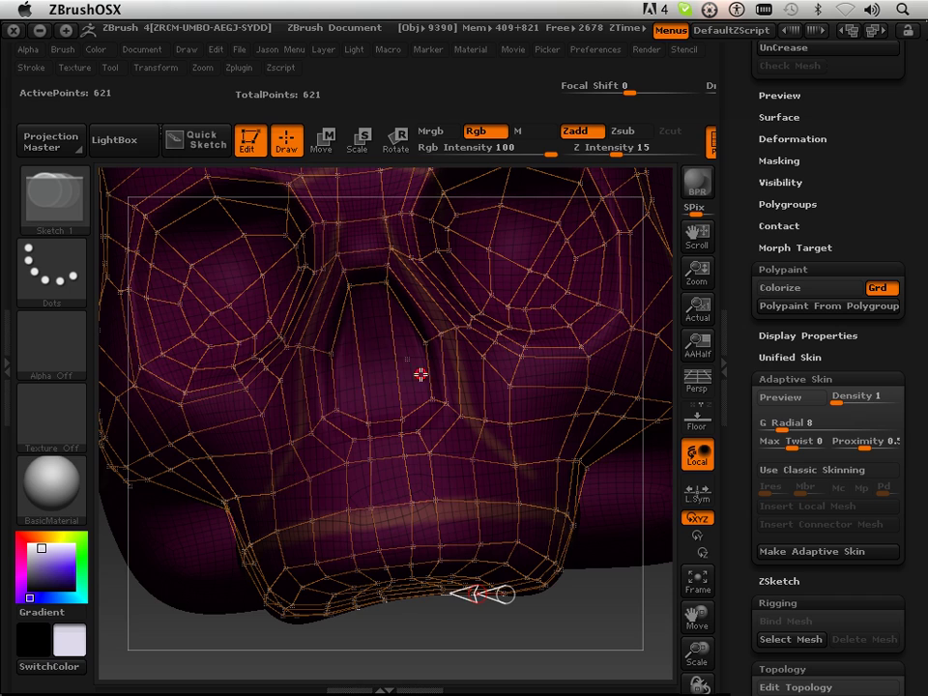
pyautogui.moveTo(696, 655); pyautogui.dragTo(613, 667)
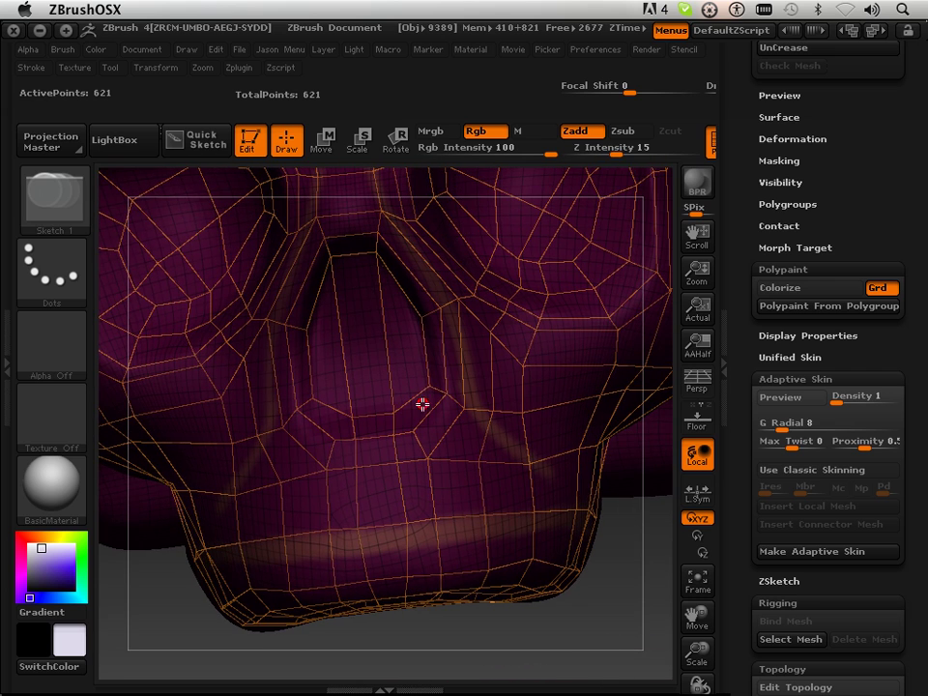
pyautogui.press('shift')
pyautogui.click(425, 372)
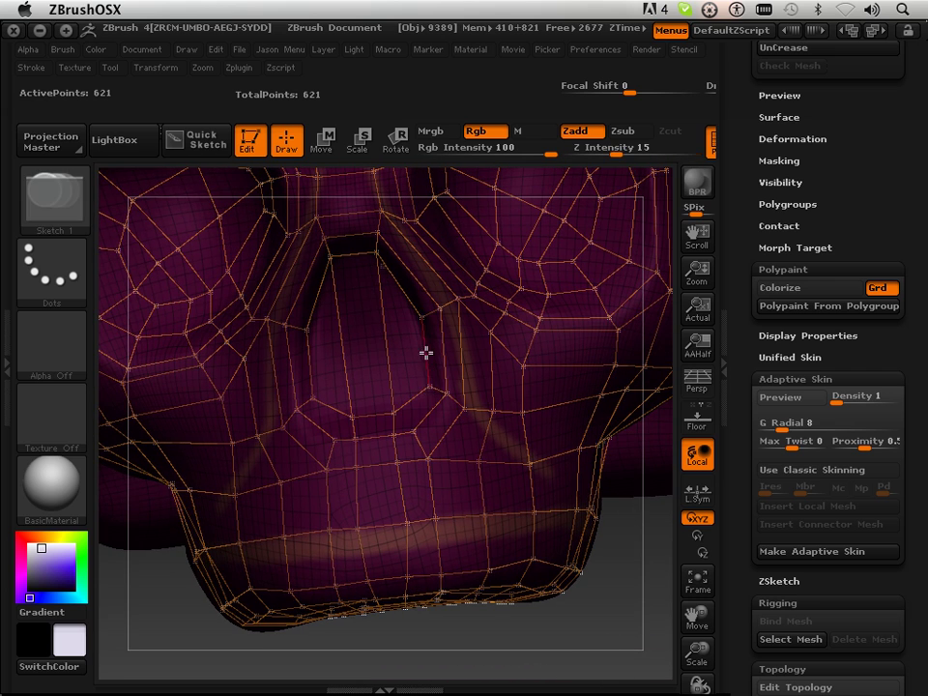
pyautogui.click(388, 356)
pyautogui.click(389, 367)
pyautogui.press('shift')
pyautogui.click(346, 378)
pyautogui.press('a')
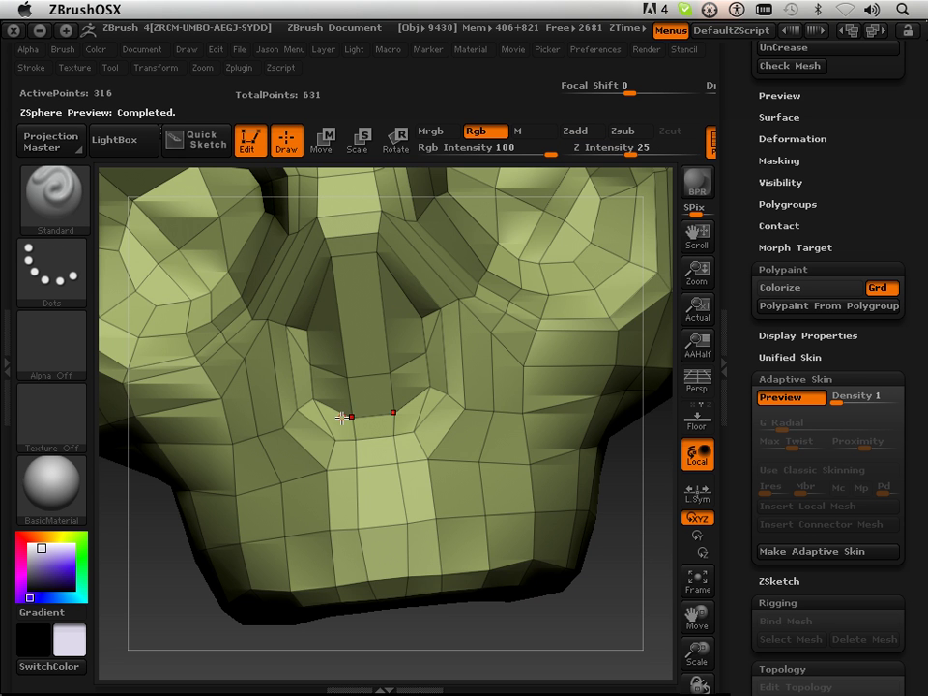
# Step: Extend the nasal cross row outward over the nose opening's rim with two mirrored pairs of connected points
pyautogui.press('a')
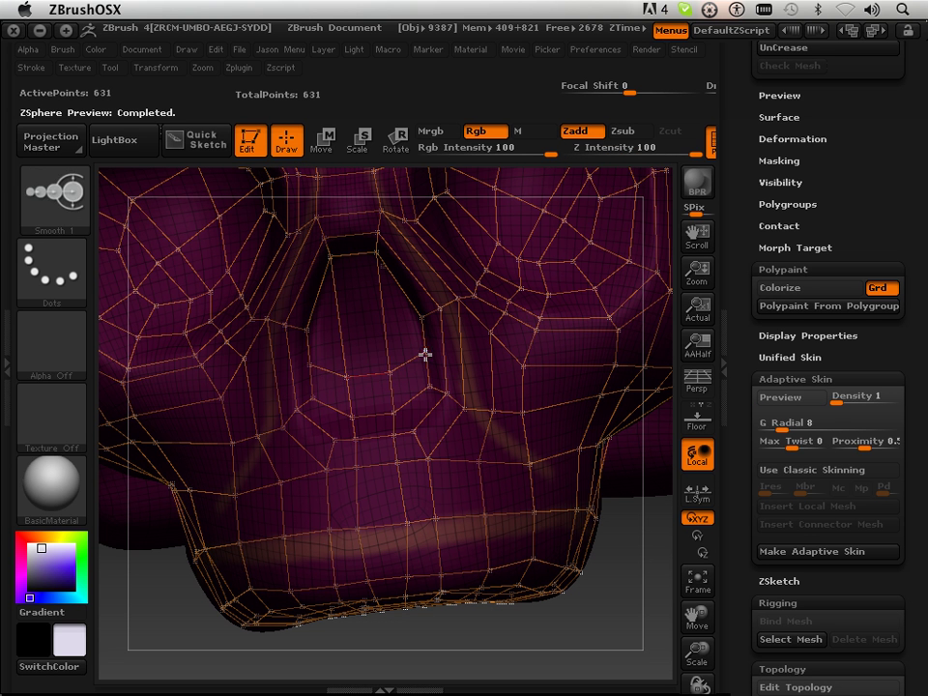
pyautogui.click(443, 353)
pyautogui.press('a')
pyautogui.press('a')
pyautogui.click(461, 356)
pyautogui.press('a')
pyautogui.press('a')
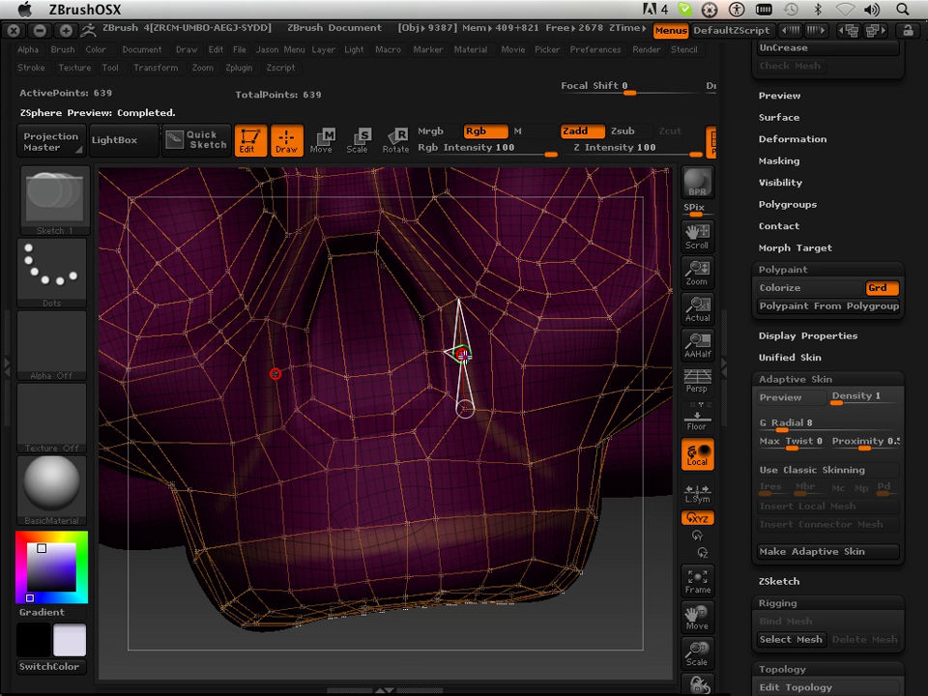
# Step: Continue the row outward onto the cheek across two more vertical edges on both sides and preview the mesh
pyautogui.click(491, 373)
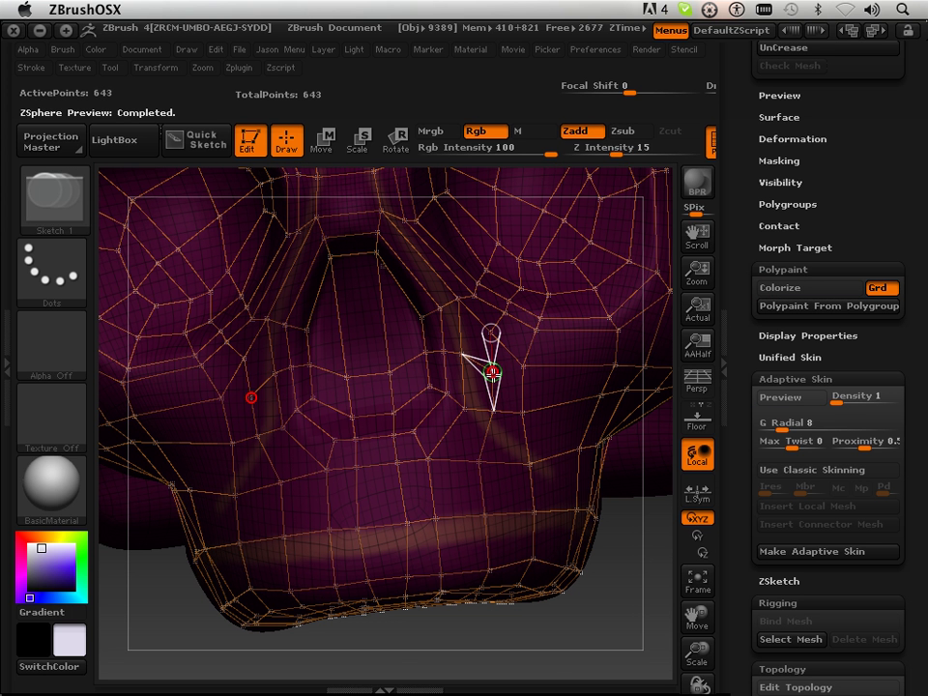
pyautogui.click(522, 388)
pyautogui.press('a')
pyautogui.press('a')
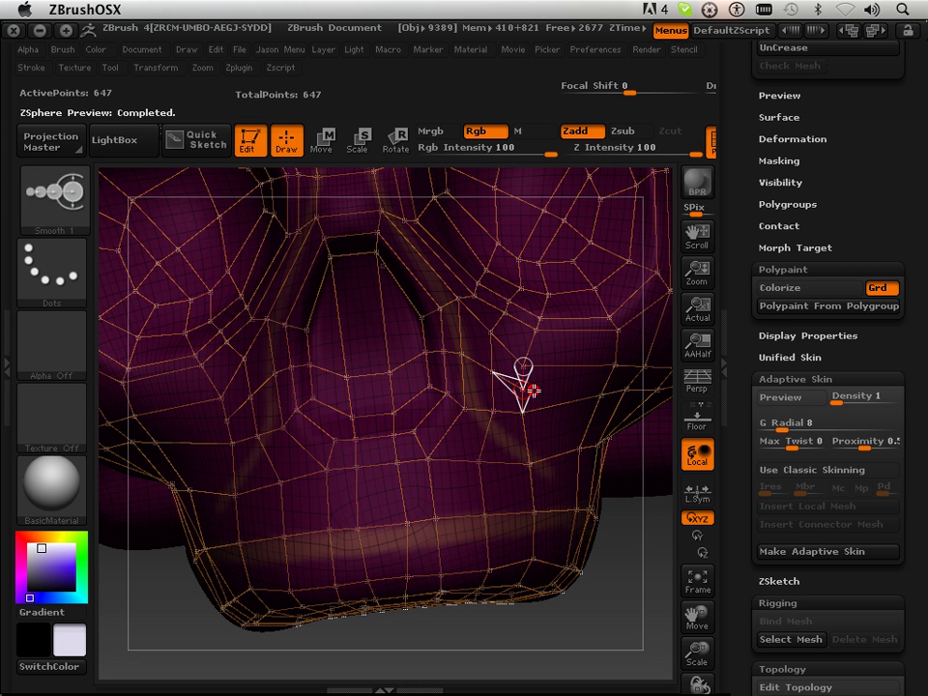
pyautogui.press('a')
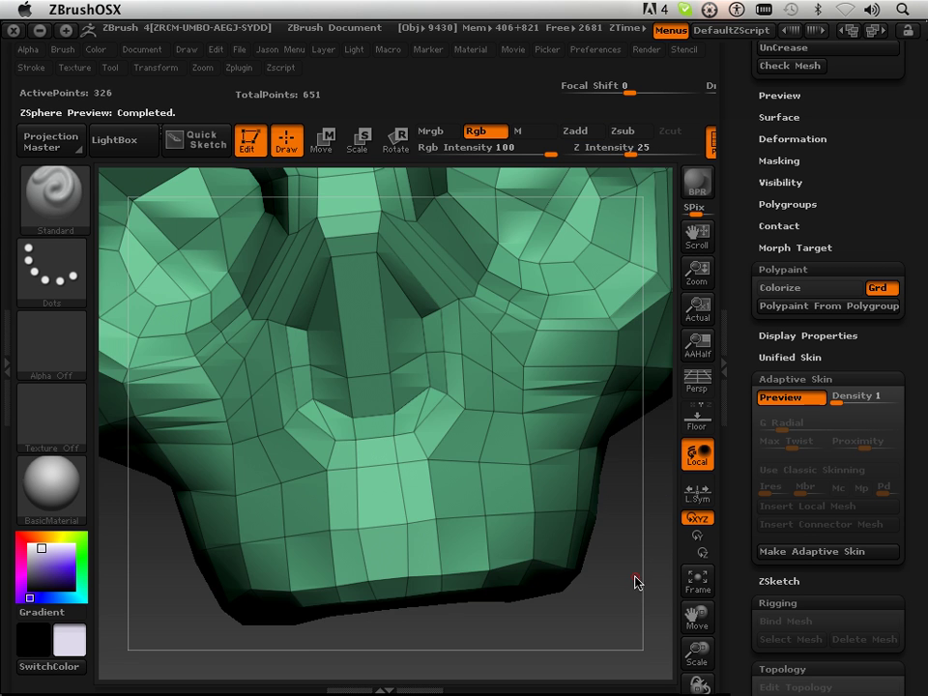
# Step: Carry the cheek row backward below the eye socket, adding connected points on each vertical edge toward the cheekbone's lower rear
pyautogui.moveTo(641, 584); pyautogui.dragTo(531, 518)
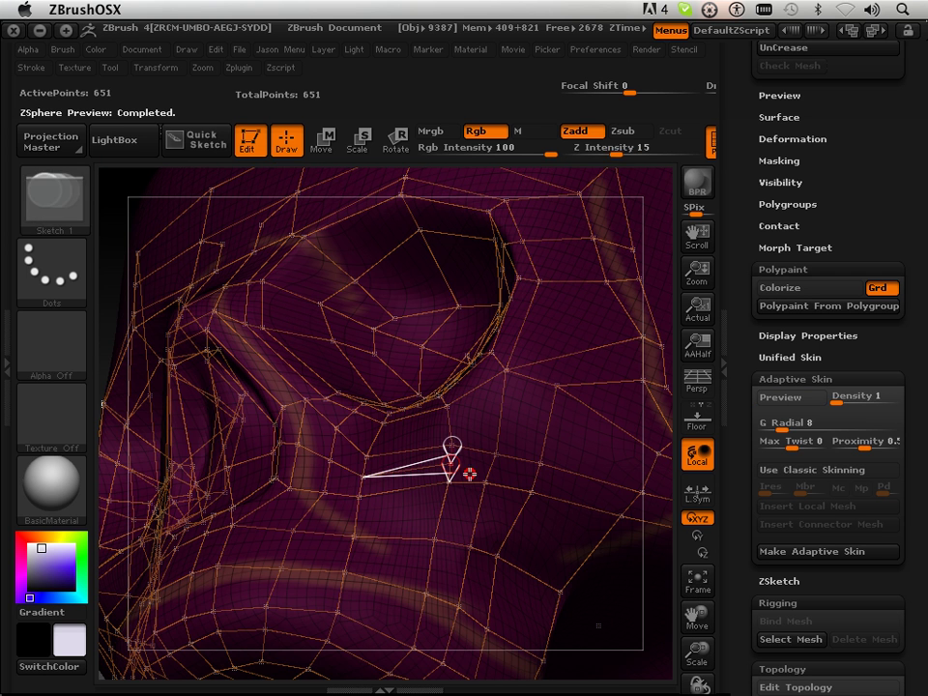
pyautogui.keyDown('shift'); pyautogui.click(449, 466); pyautogui.keyUp('shift')
pyautogui.click(489, 471)
pyautogui.press('a')
pyautogui.press('a')
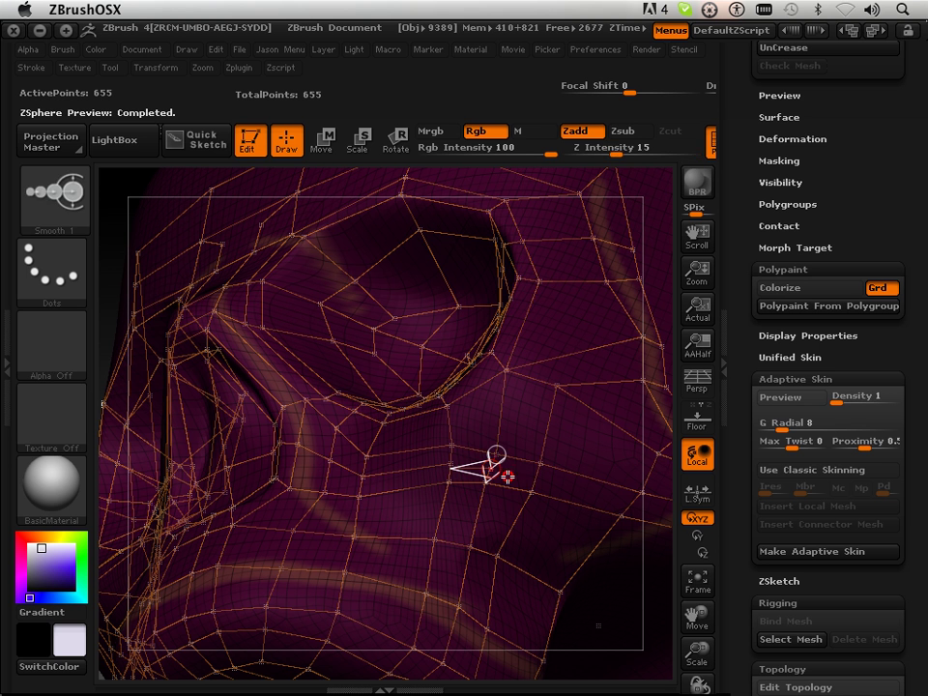
pyautogui.click(534, 479)
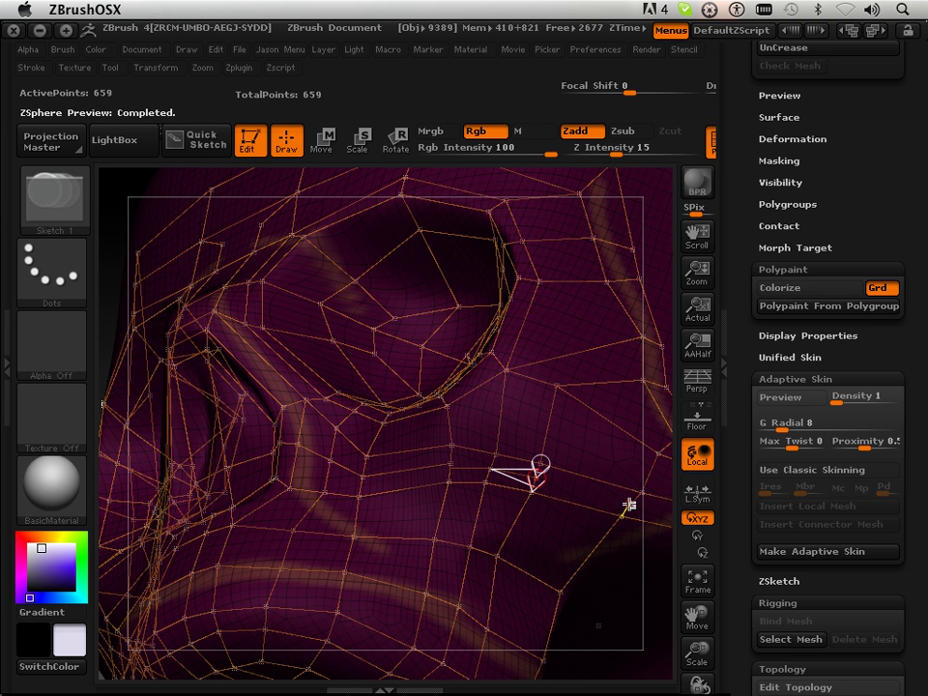
pyautogui.press('a')
pyautogui.press('a')
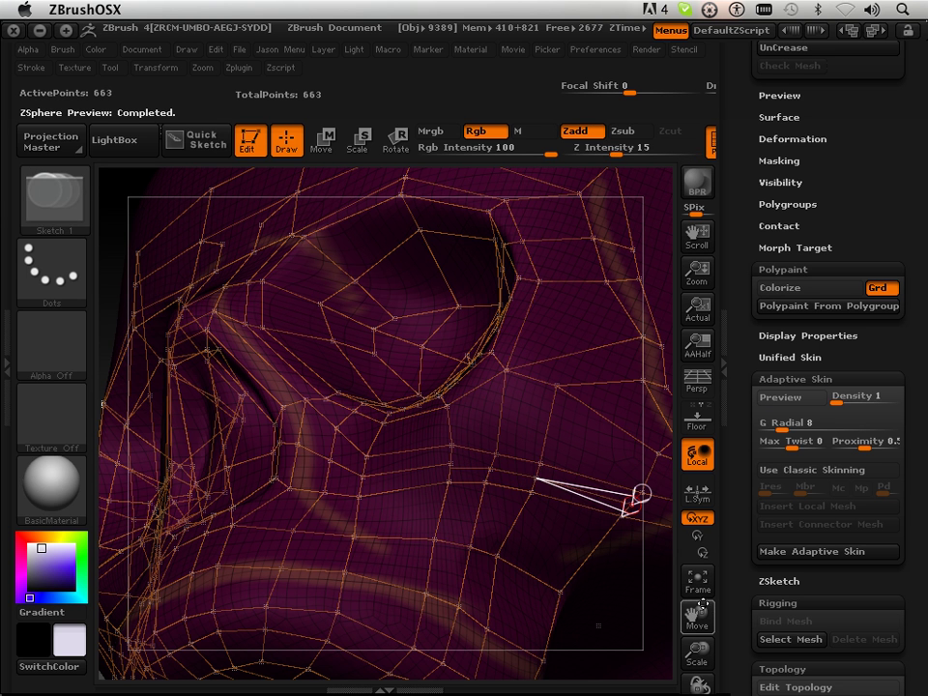
# Step: Replace the last misplaced points with connected mirrored points, extending the cheek row along the zygomatic arch to its rear end, and preview the mesh
pyautogui.moveTo(697, 614); pyautogui.dragTo(502, 606)
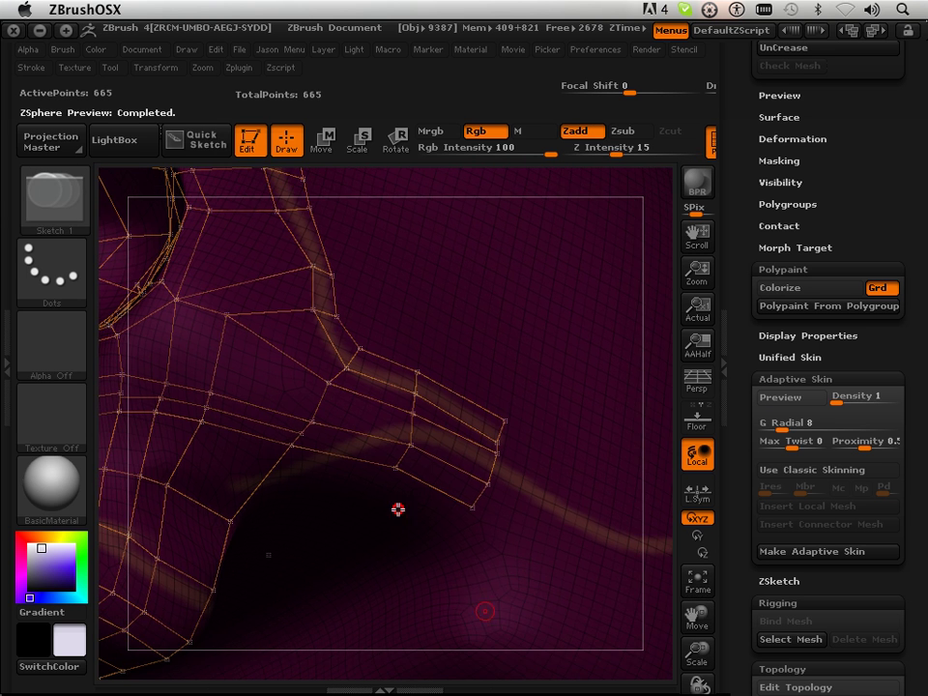
pyautogui.hotkey('ctrl', 'z')
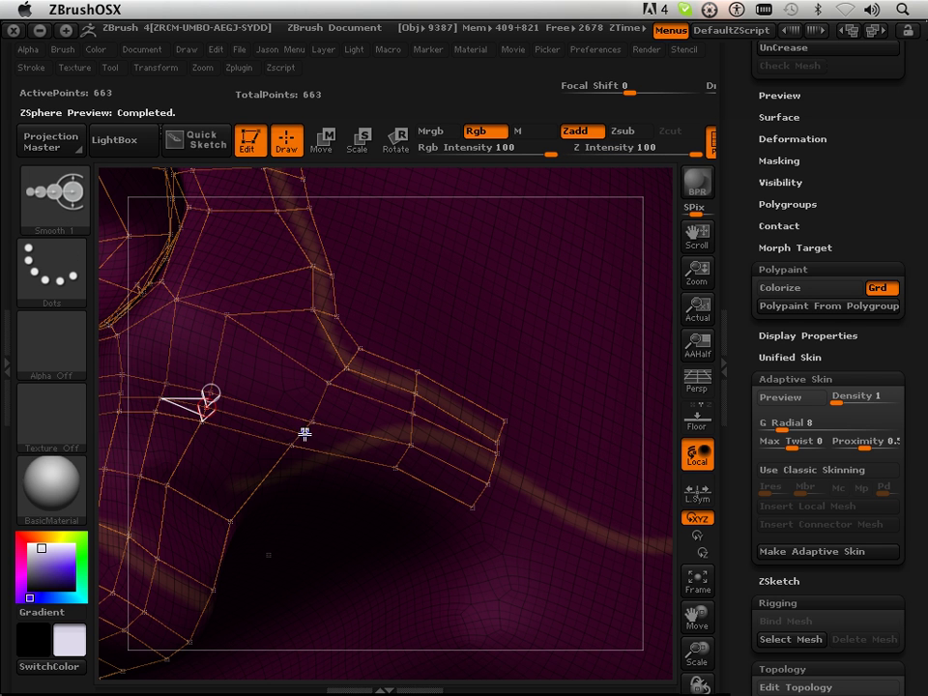
pyautogui.keyDown('shift'); pyautogui.click(304, 435); pyautogui.keyUp('shift')
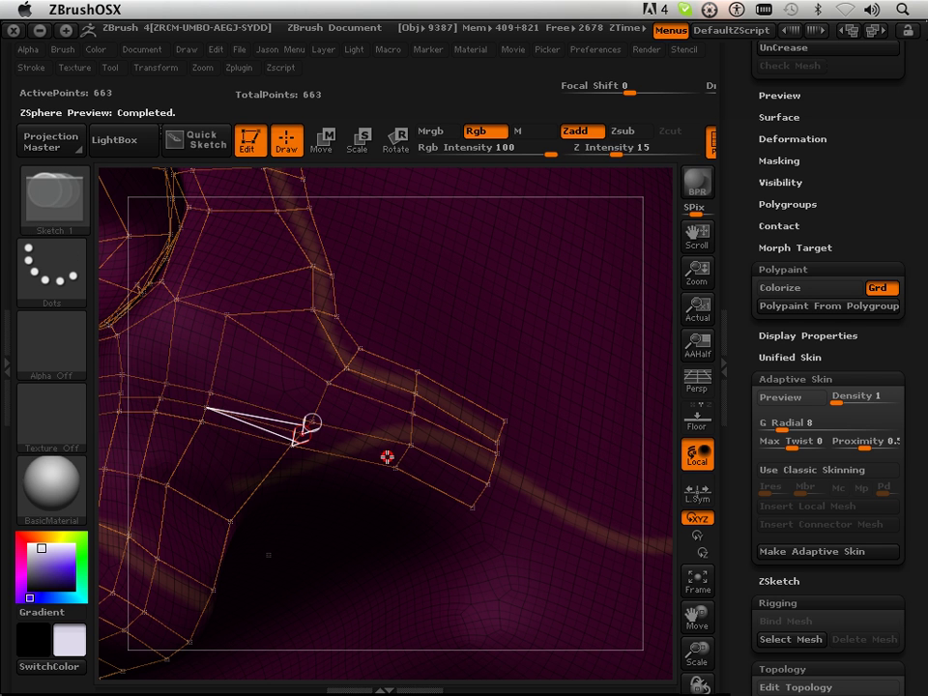
pyautogui.click(400, 458)
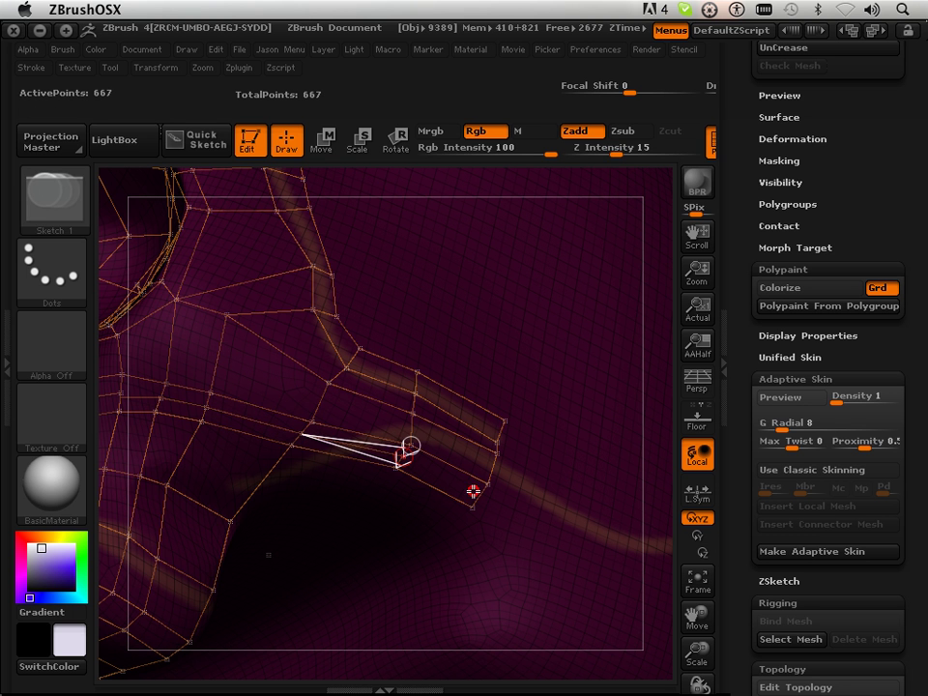
pyautogui.click(478, 497)
pyautogui.press('a')
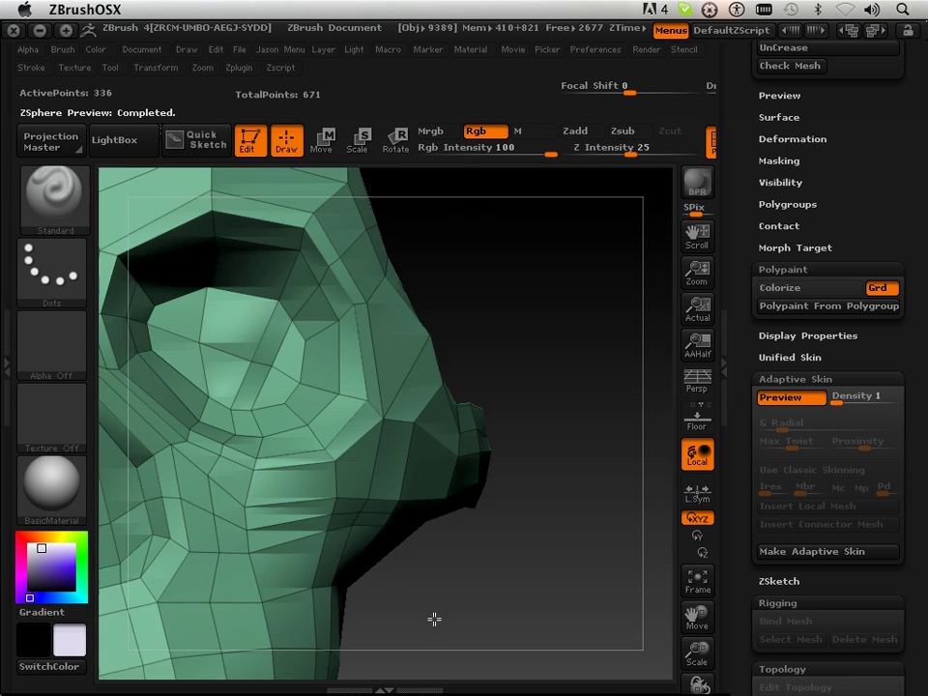
# Step: Examine the previewed skull mesh from the front at density 2, and return the adaptive skin density to 1
pyautogui.moveTo(440, 633); pyautogui.dragTo(574, 561)
pyautogui.moveTo(697, 652); pyautogui.dragTo(526, 600)
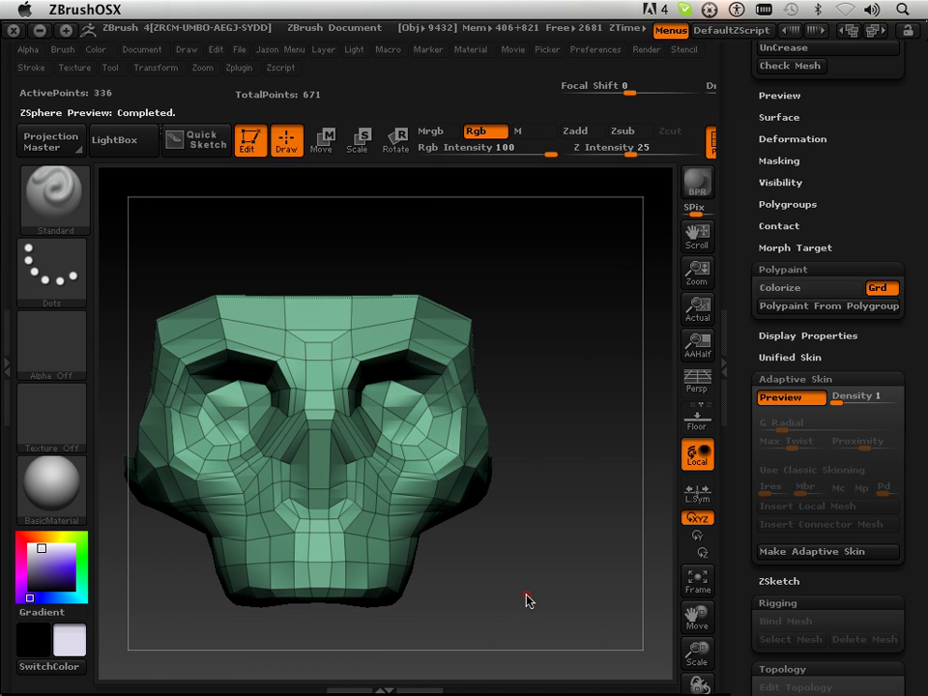
pyautogui.click(839, 398)
pyautogui.moveTo(548, 574)
pyautogui.mouseDown()
pyautogui.moveTo(579, 567)
pyautogui.moveTo(572, 583)
pyautogui.moveTo(506, 599)
pyautogui.moveTo(501, 542)
pyautogui.moveTo(543, 562)
pyautogui.moveTo(549, 552)
pyautogui.mouseUp()
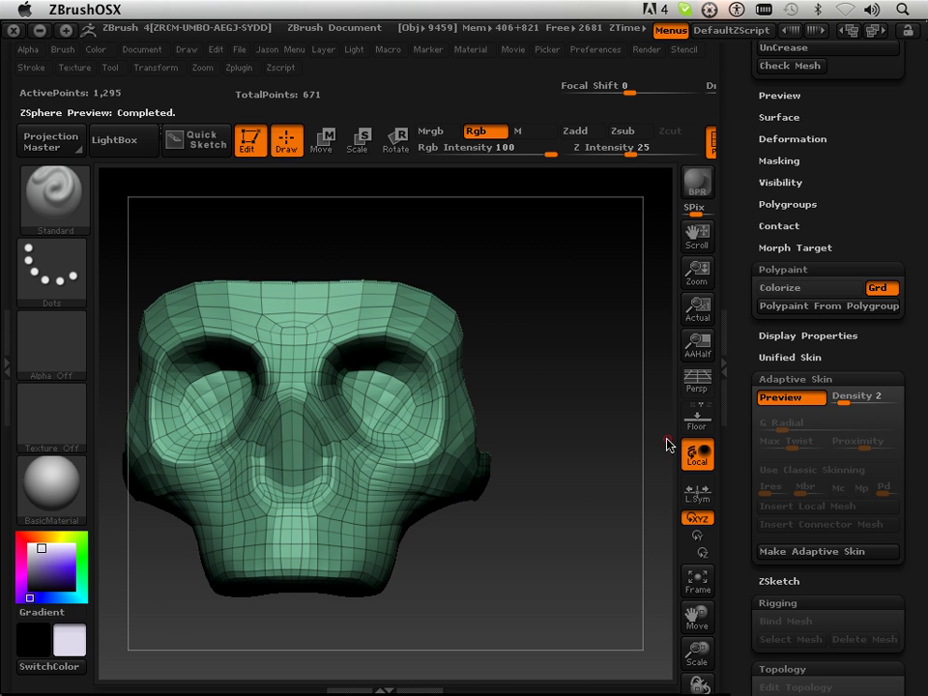
pyautogui.click(832, 395)
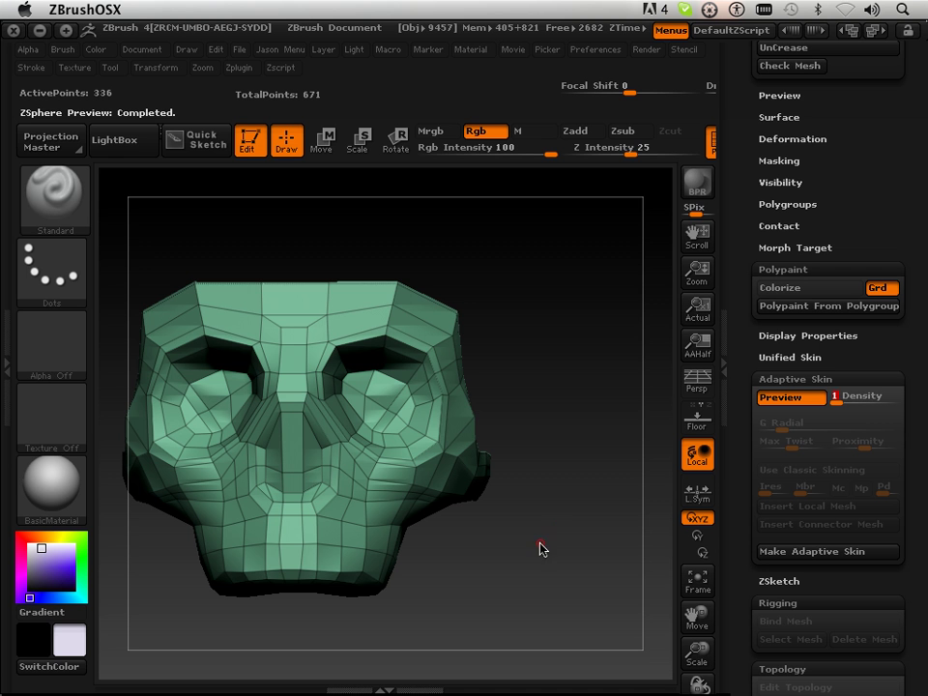
pyautogui.click(321, 142)
pyautogui.moveTo(384, 445); pyautogui.dragTo(308, 444)
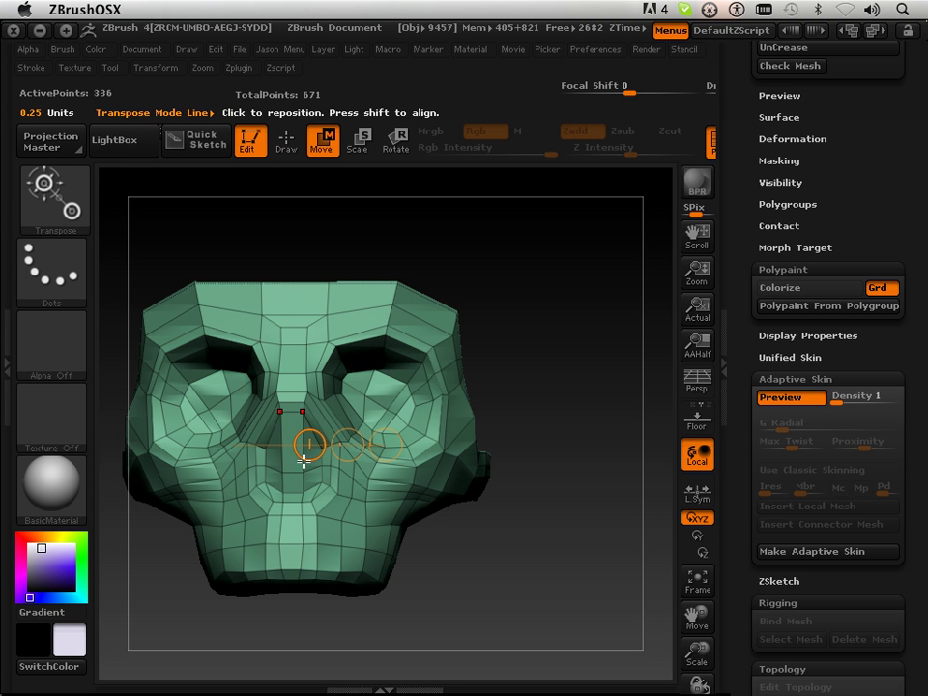
pyautogui.click(290, 142)
pyautogui.press('a')
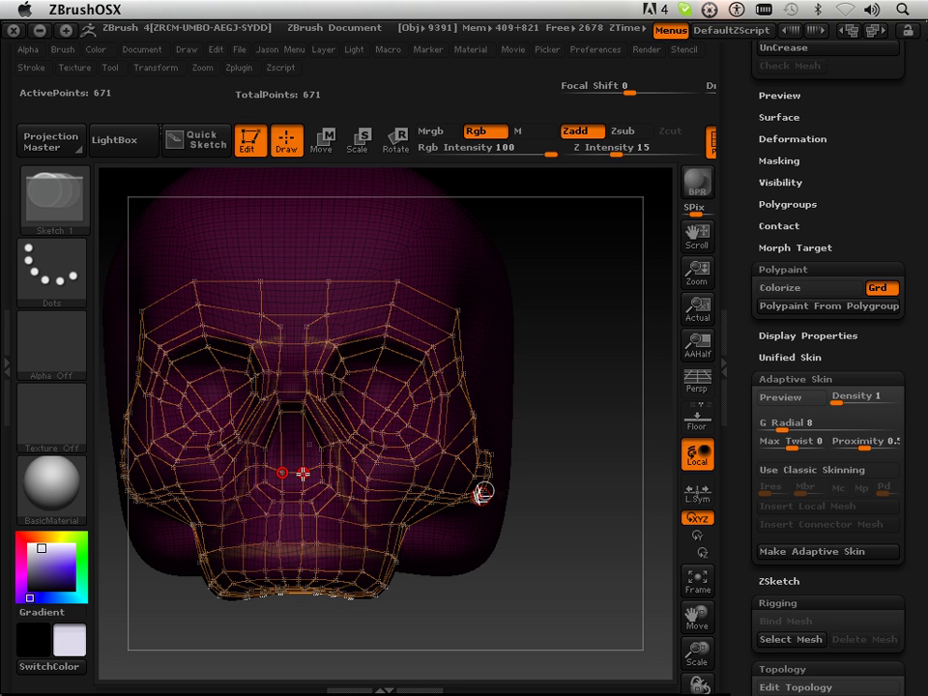
# Step: Reposition the mirrored cross-row points inside the nasal cavity with Move, check the preview mesh, and return to Draw mode
pyautogui.click(321, 142)
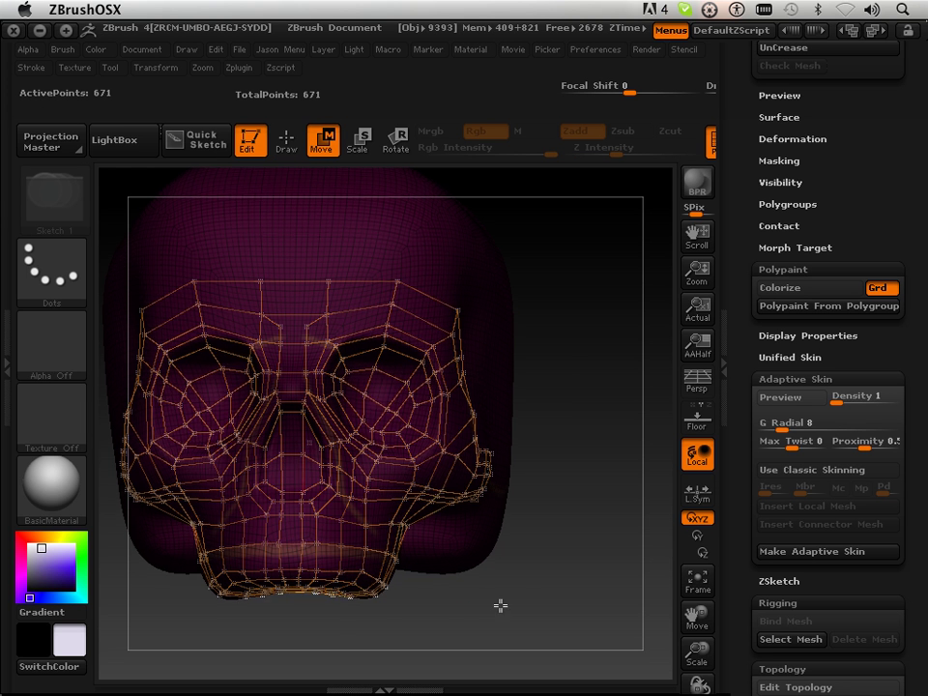
pyautogui.moveTo(495, 594); pyautogui.dragTo(461, 625)
pyautogui.press('a')
pyautogui.moveTo(526, 605); pyautogui.dragTo(540, 586)
pyautogui.press('a')
pyautogui.press('a')
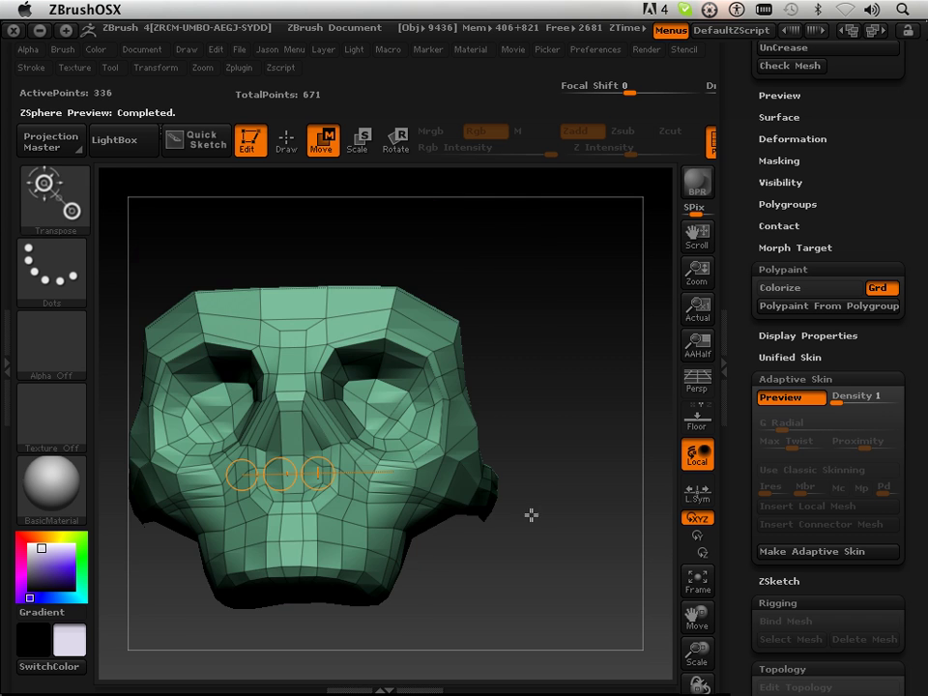
pyautogui.click(288, 145)
# Step: Examine the previewed face and cheekbone arch from the side, and the topology wireframe against the skull's side and underside
pyautogui.moveTo(443, 240)
pyautogui.mouseDown()
pyautogui.moveTo(547, 358)
pyautogui.moveTo(526, 348)
pyautogui.moveTo(545, 328)
pyautogui.moveTo(545, 359)
pyautogui.moveTo(535, 370)
pyautogui.mouseUp()
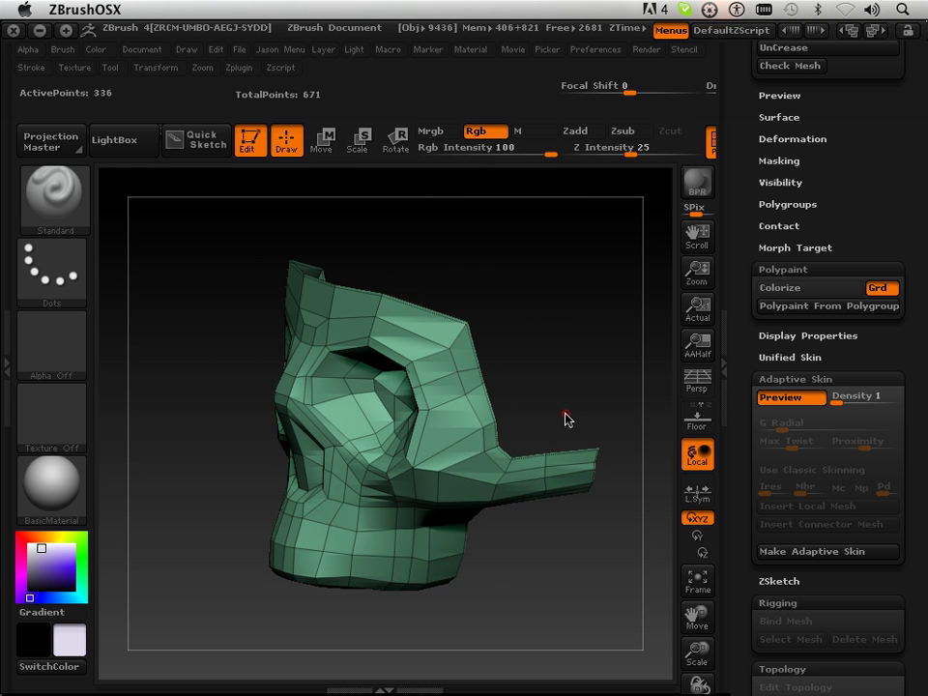
pyautogui.moveTo(697, 654); pyautogui.dragTo(655, 585)
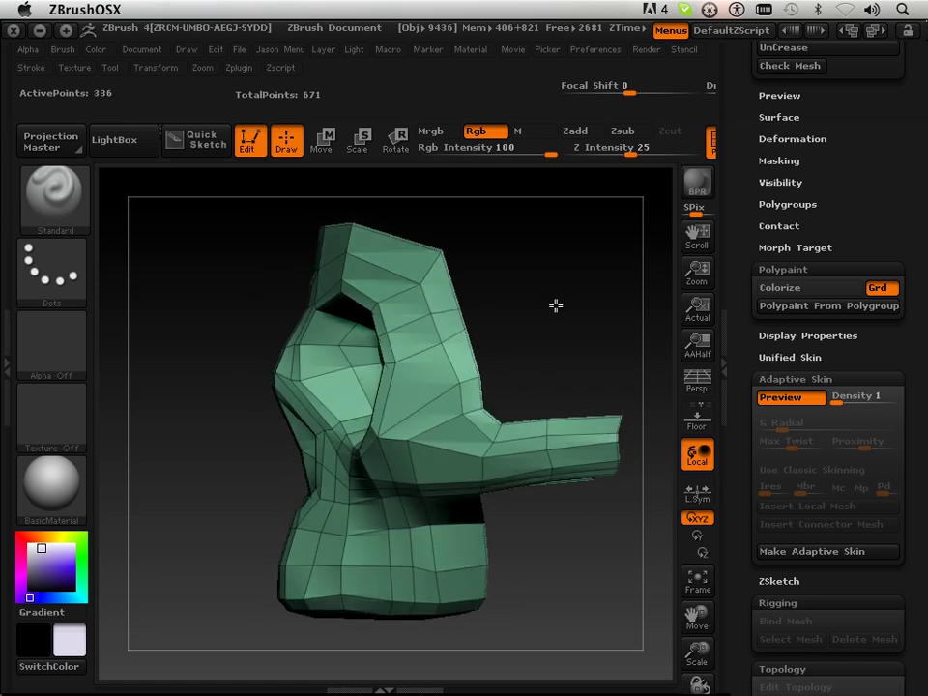
pyautogui.press('a')
pyautogui.moveTo(703, 613); pyautogui.dragTo(567, 646)
pyautogui.moveTo(415, 629); pyautogui.dragTo(440, 609)
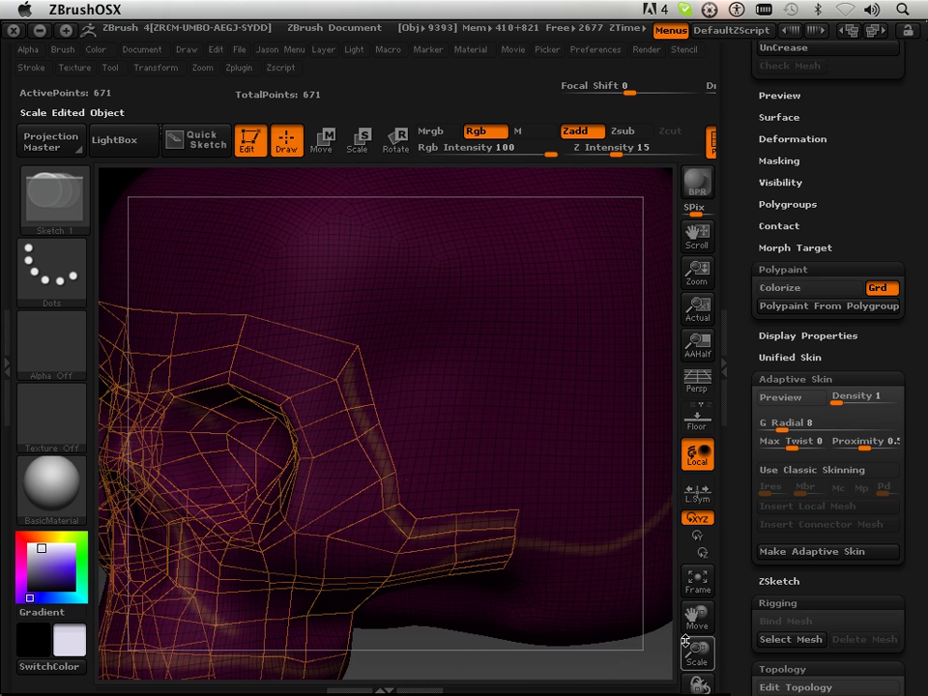
pyautogui.moveTo(687, 653); pyautogui.dragTo(545, 444)
pyautogui.moveTo(689, 624); pyautogui.dragTo(771, 486)
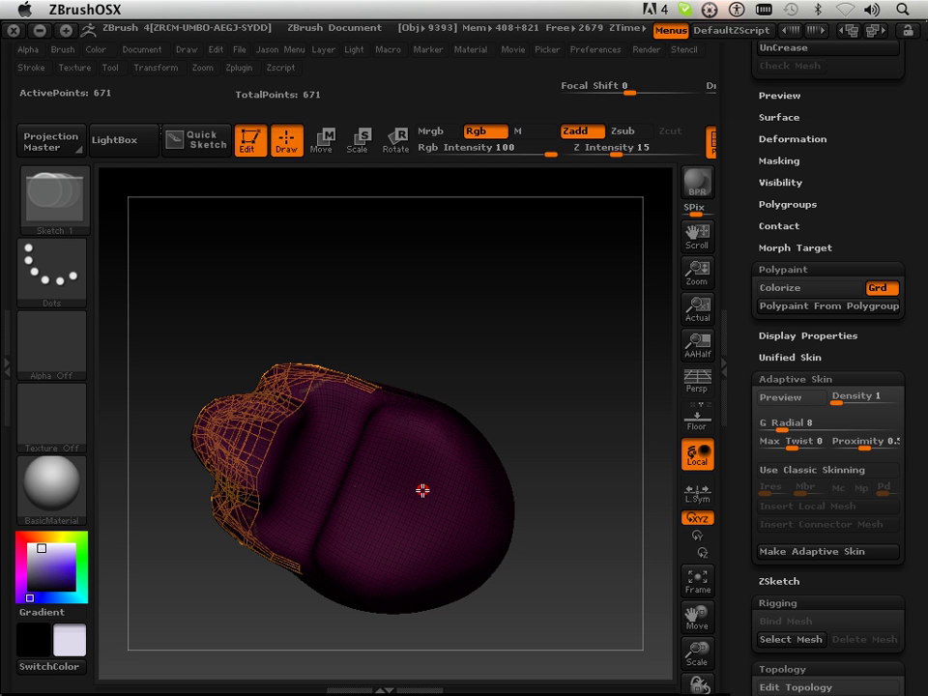
pyautogui.moveTo(529, 375); pyautogui.dragTo(539, 429)
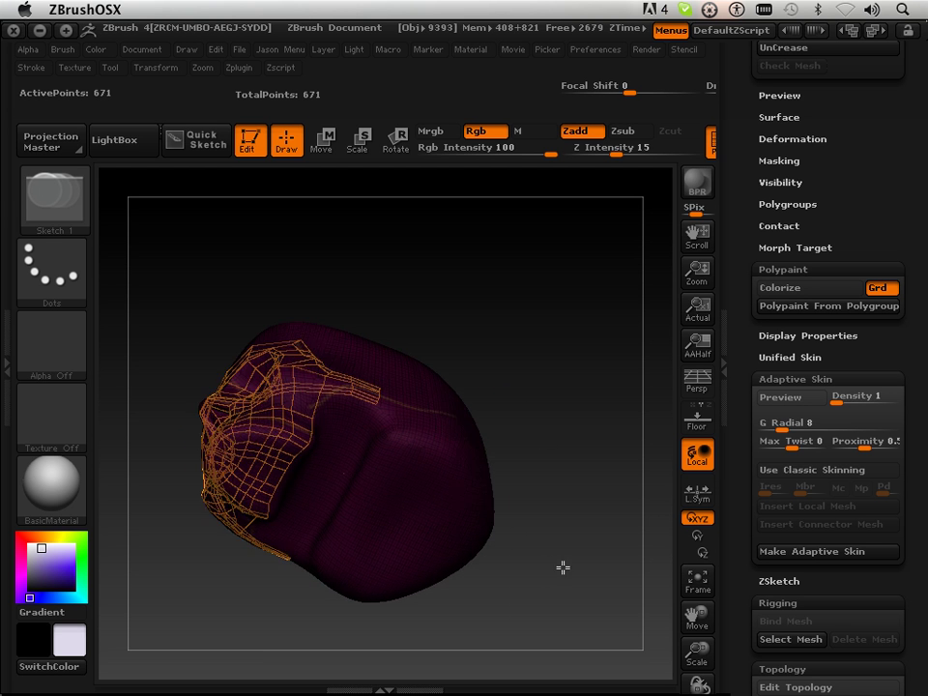